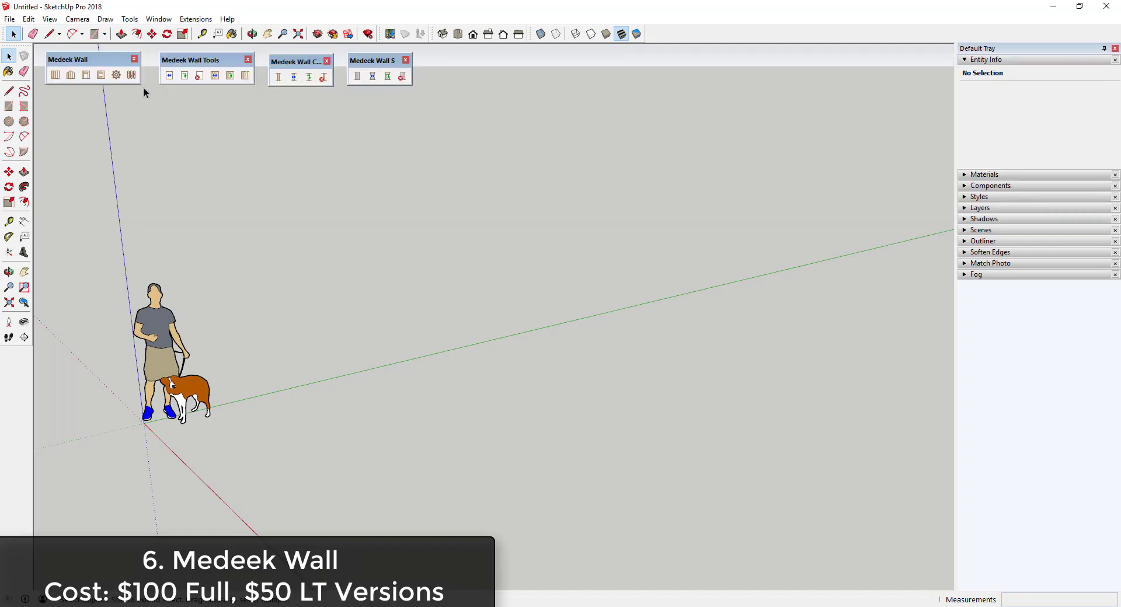
Step: Draw two connected Int-Ext walls in Polyline mode, 97 in. high with 2x6 studs at 16 in. spacing, forming an L-shaped corner
left_click(55, 74)
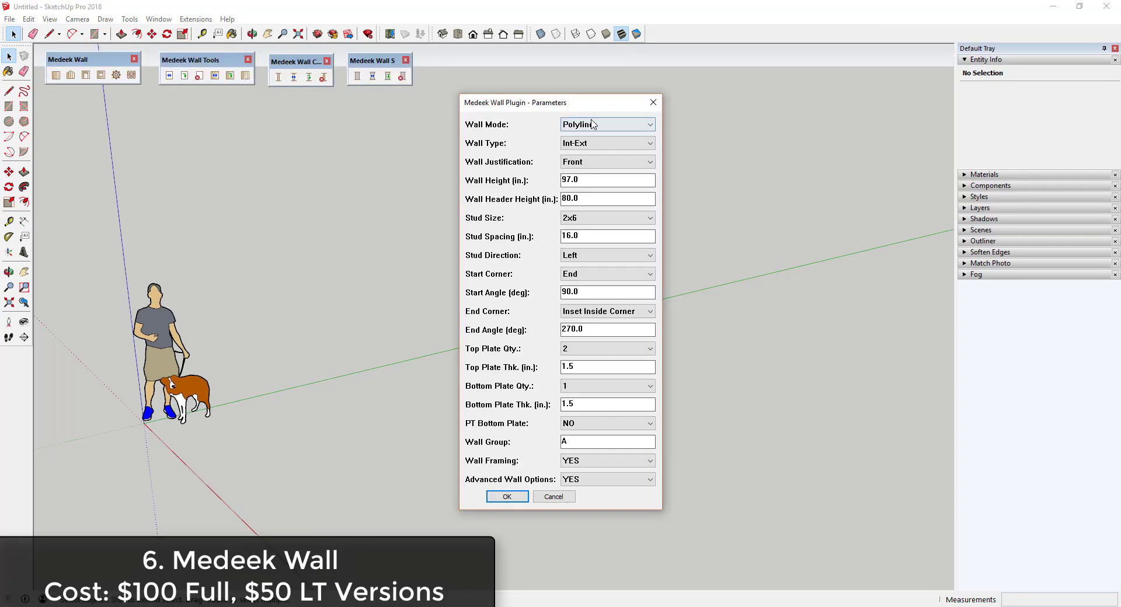
left_click(515, 497)
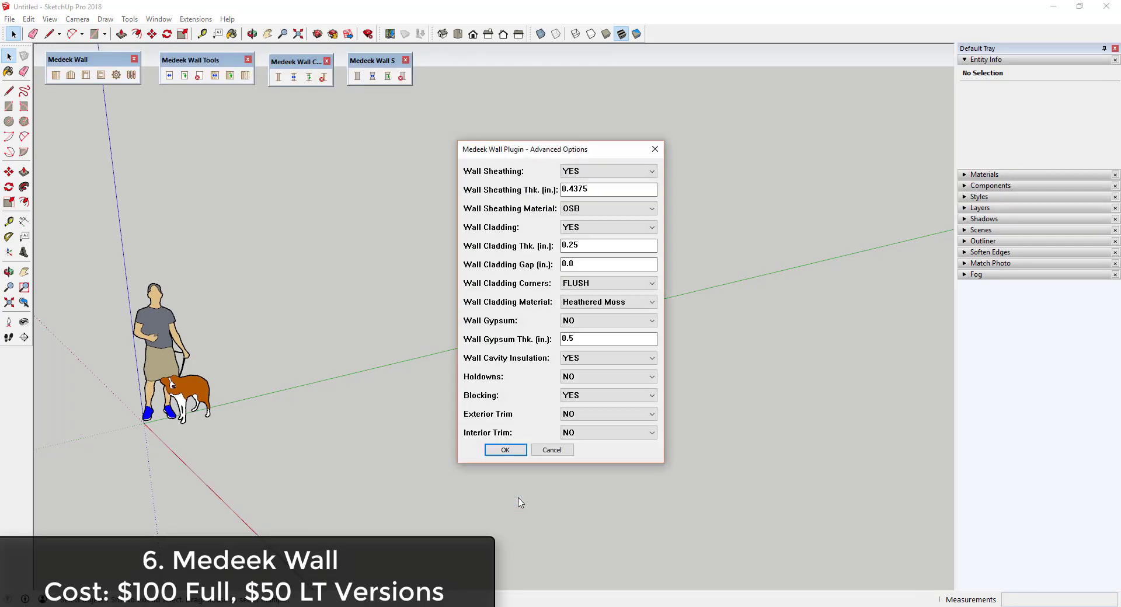
left_click(507, 450)
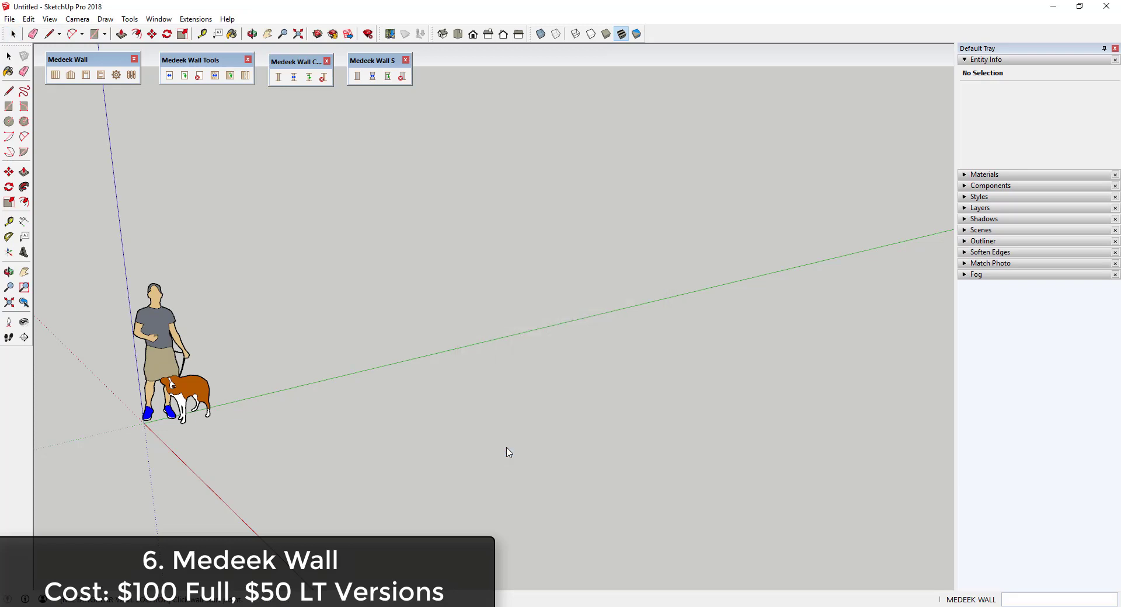
left_click(270, 432)
left_click(675, 325)
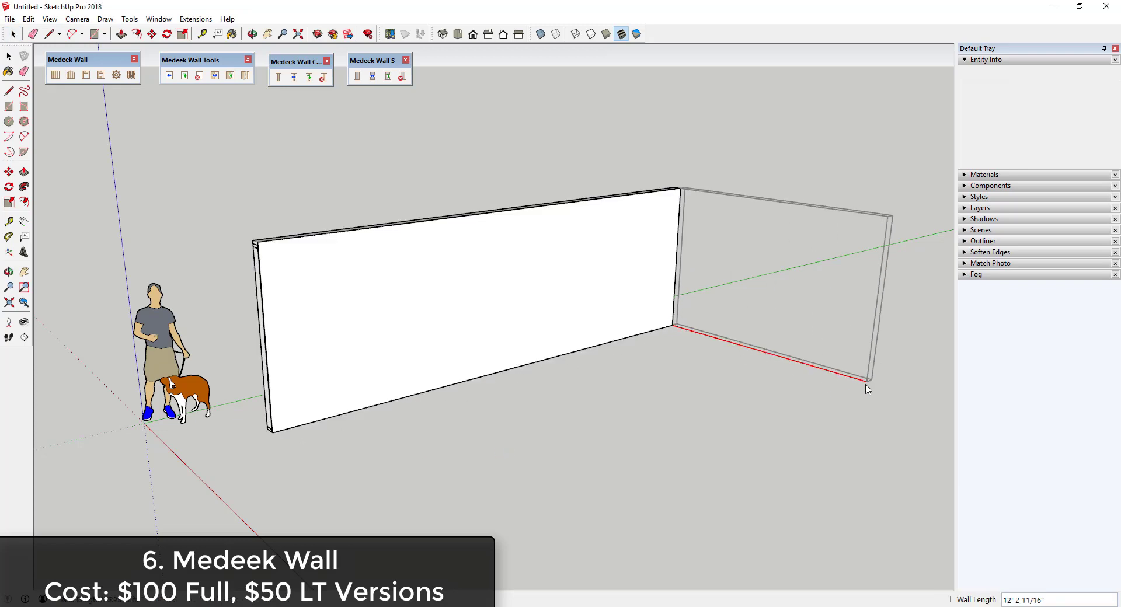
left_click(951, 405)
key("space")
Step: Open the long wall's group for editing and hide its cladding layer
scroll(530, 322, "down", 2)
scroll(773, 293, "up", 3)
scroll(712, 295, "down", 2)
middle_click_drag(280, 301, 252, 301)
double_click(253, 300)
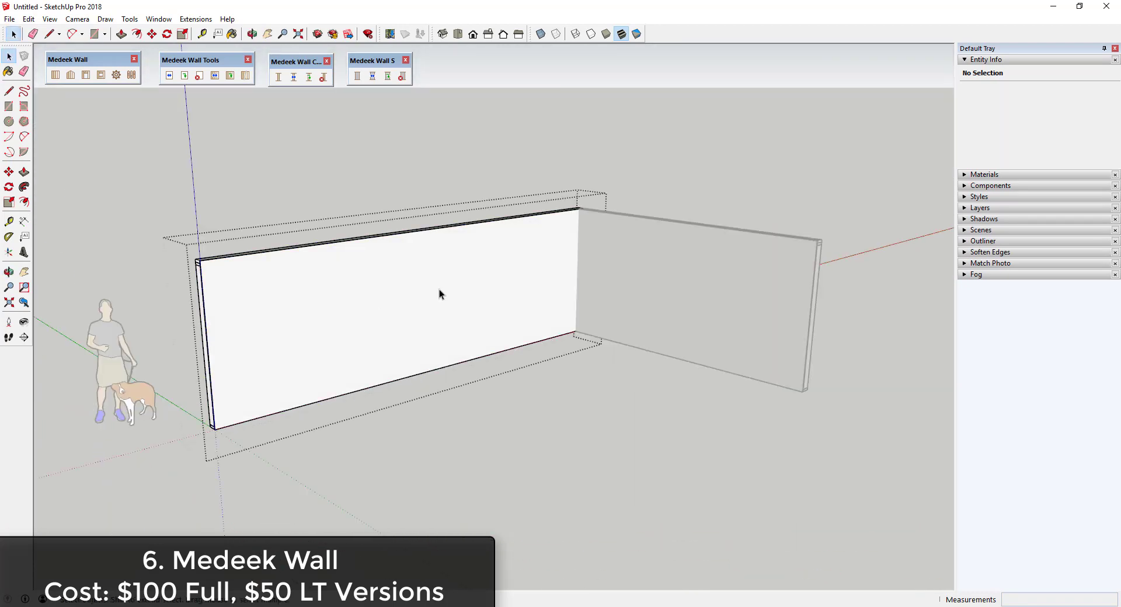
middle_click_drag(439, 289, 526, 257)
scroll(280, 261, "up", 3)
left_click(280, 260)
scroll(292, 251, "up", 3)
double_click(300, 246)
left_click(287, 223)
right_click(287, 223)
left_click(332, 257)
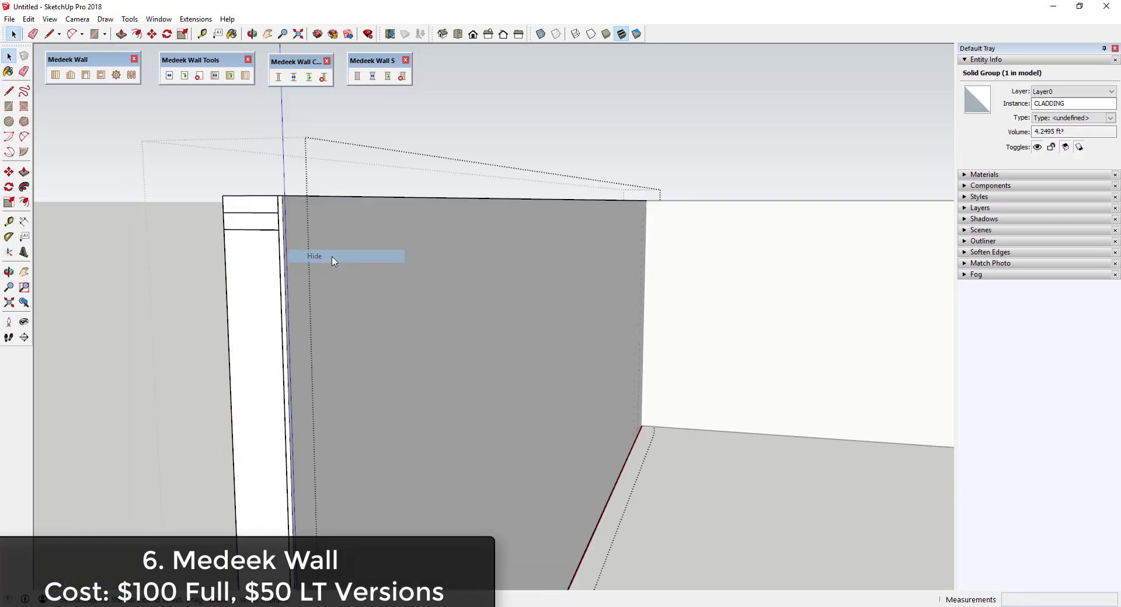
Step: Hide the layer directly behind the cladding and leave the wall group
right_click(333, 257)
left_click(360, 289)
scroll(600, 328, "down", 3)
left_click(398, 343)
middle_click_drag(601, 328, 683, 375)
scroll(420, 350, "down", 5)
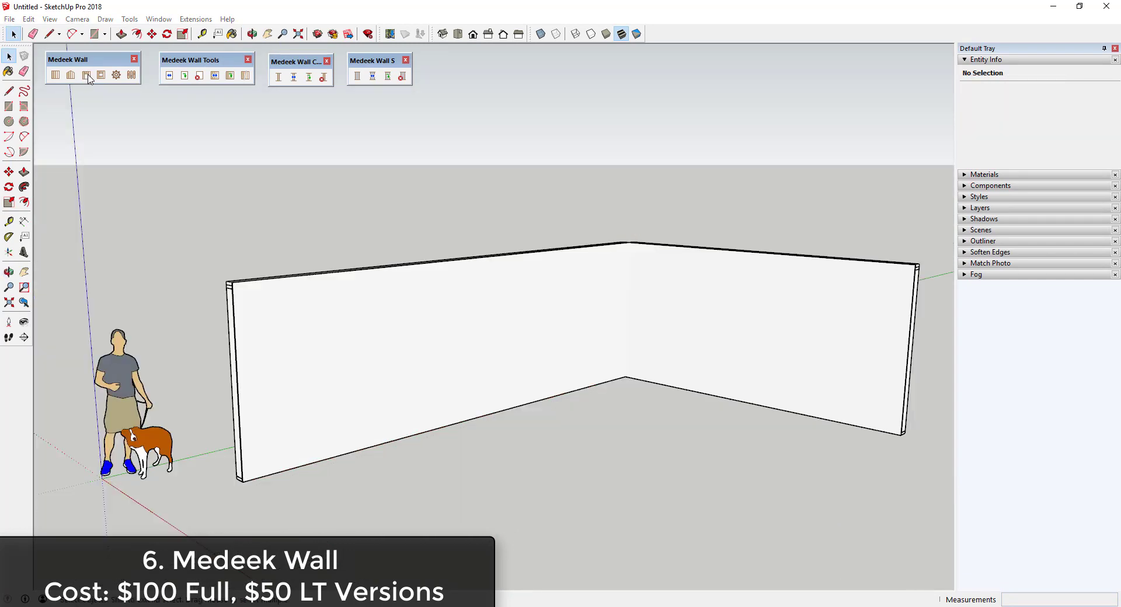
Step: Add two door openings to the long wall, one toward its outer end and one closer to the corner
left_click(87, 76)
left_click(522, 403)
left_click(435, 409)
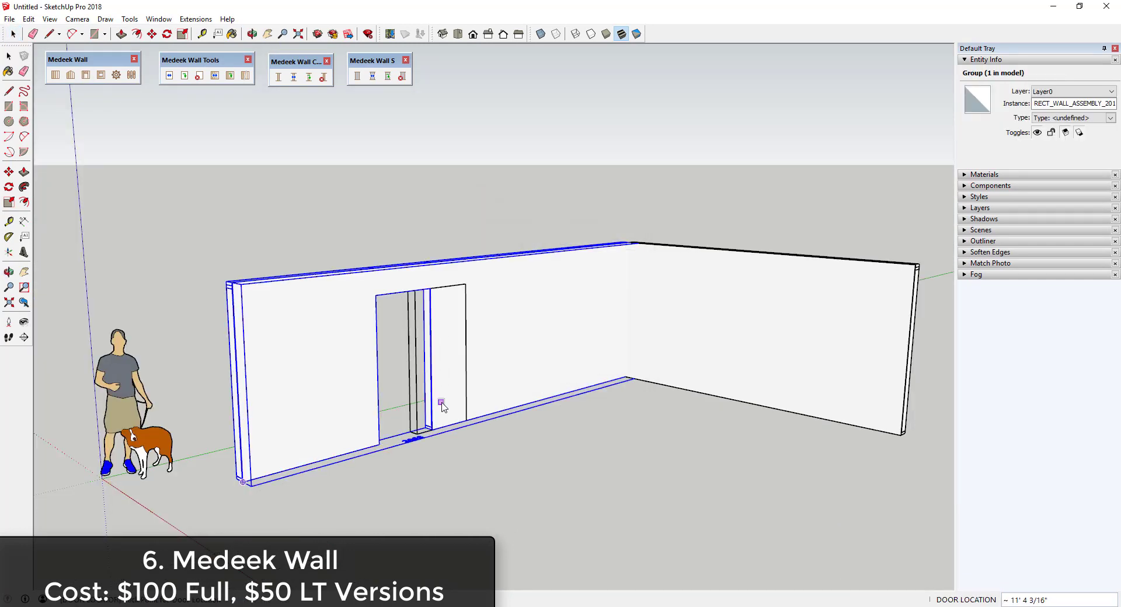
left_click(533, 387)
mouse_move(532, 387)
middle_mouse_down()
mouse_move(547, 369)
mouse_move(540, 394)
middle_mouse_up()
scroll(375, 368, "up", 3)
scroll(376, 368, "down", 4)
middle_click_drag(589, 339, 611, 251)
key("space")
Step: Add two Half Round windows, 3' wide and 4' high, before the first door and between the two doors
left_click(101, 75)
left_click(602, 208)
left_click(596, 232)
left_click(521, 413)
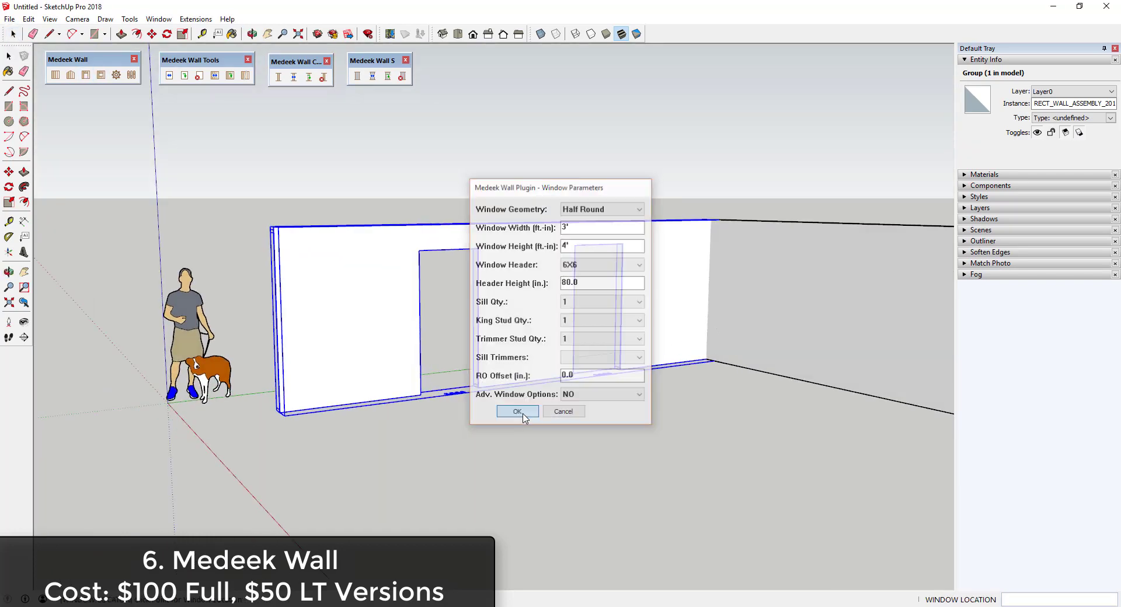
left_click(345, 349)
left_click(526, 333)
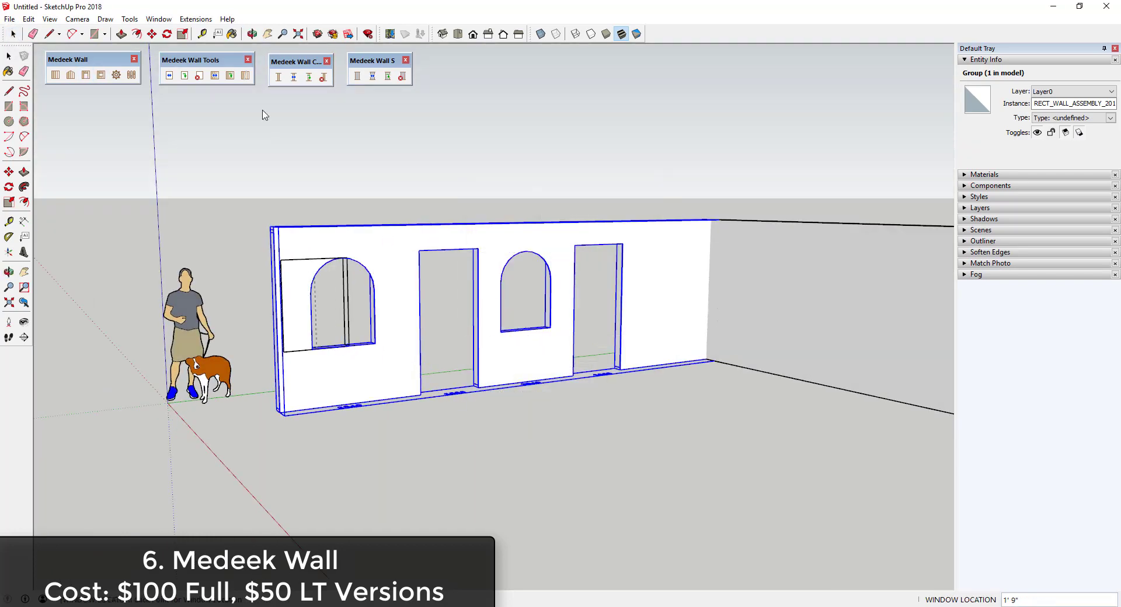
Step: Add a Rectangle window, 3' wide and 4' high, between the second door and the wall corner
left_click(101, 75)
left_click(640, 208)
left_click(584, 220)
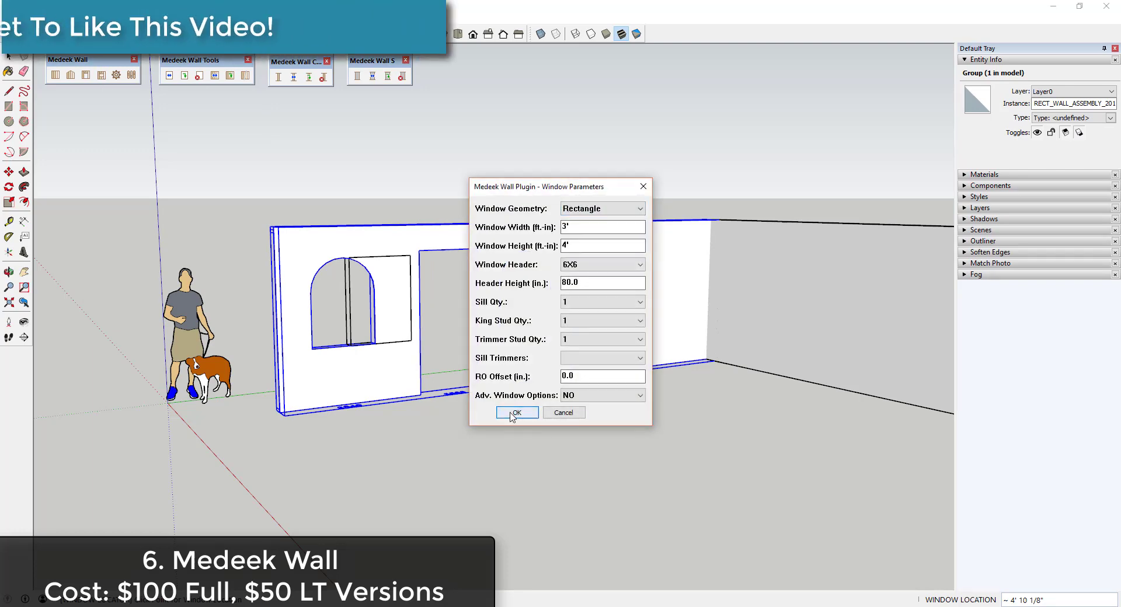
left_click(516, 412)
left_click(669, 318)
left_click(690, 384)
middle_click_drag(690, 385, 695, 460)
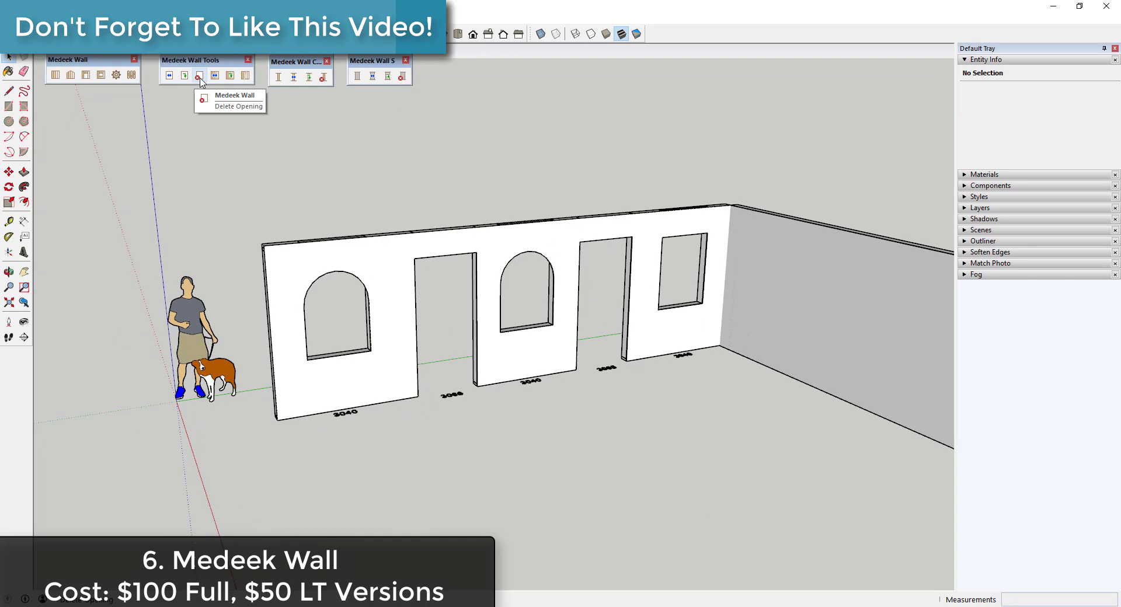
Step: Move the half-round window nearest the wall's outer end closer to that end
left_click(169, 77)
left_click(370, 341)
left_click(338, 363)
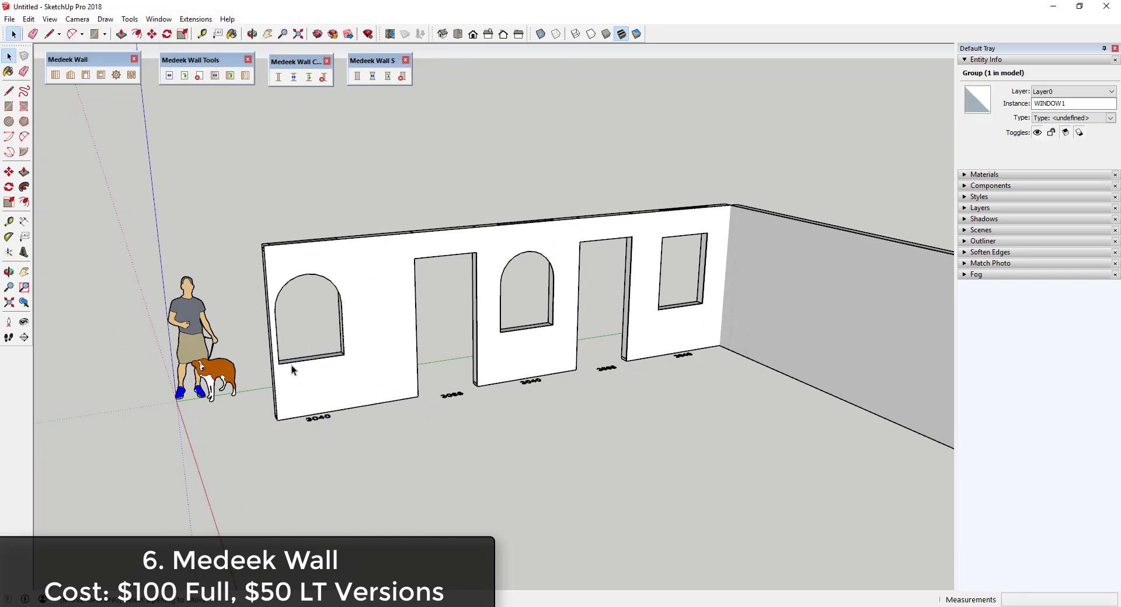
Step: Shift the first door opening and the middle half-round window toward the wall's outer end
left_click(661, 282)
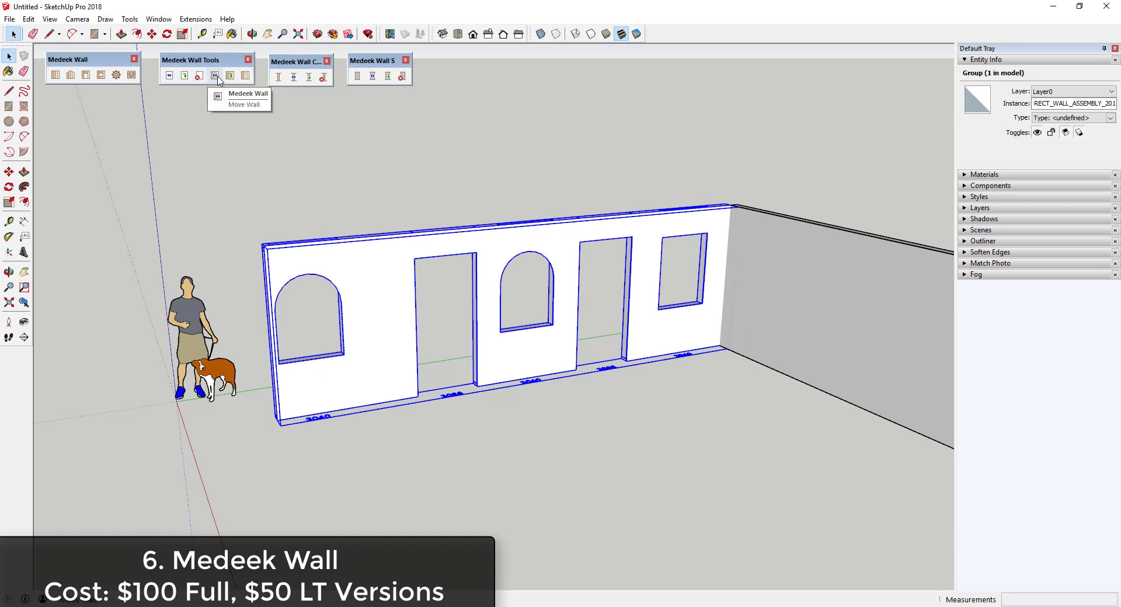
left_click(215, 76)
left_click(414, 367)
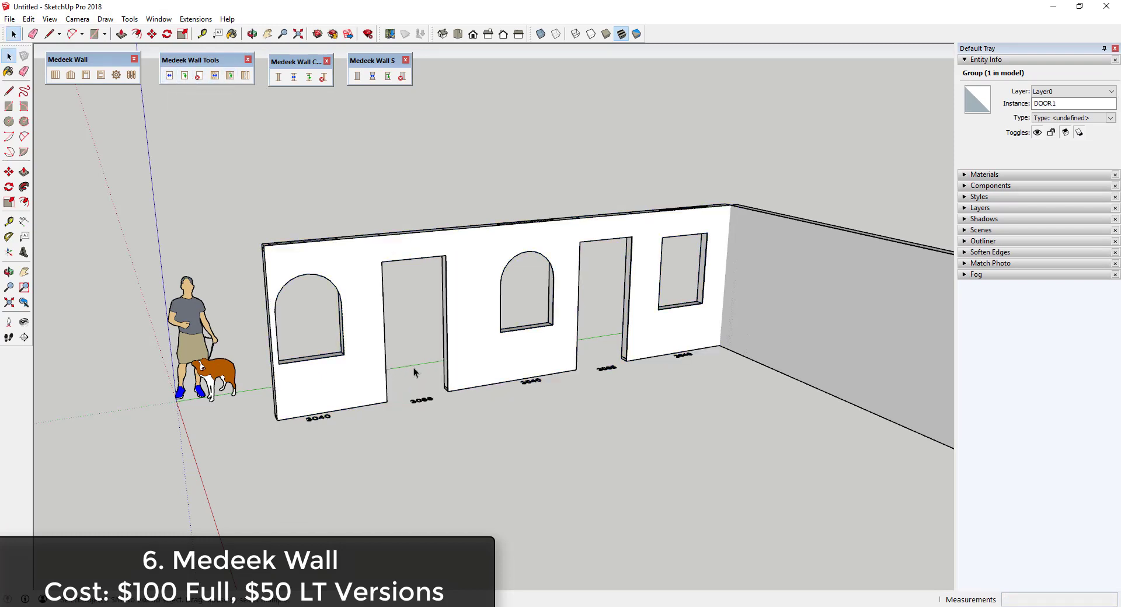
left_click(198, 76)
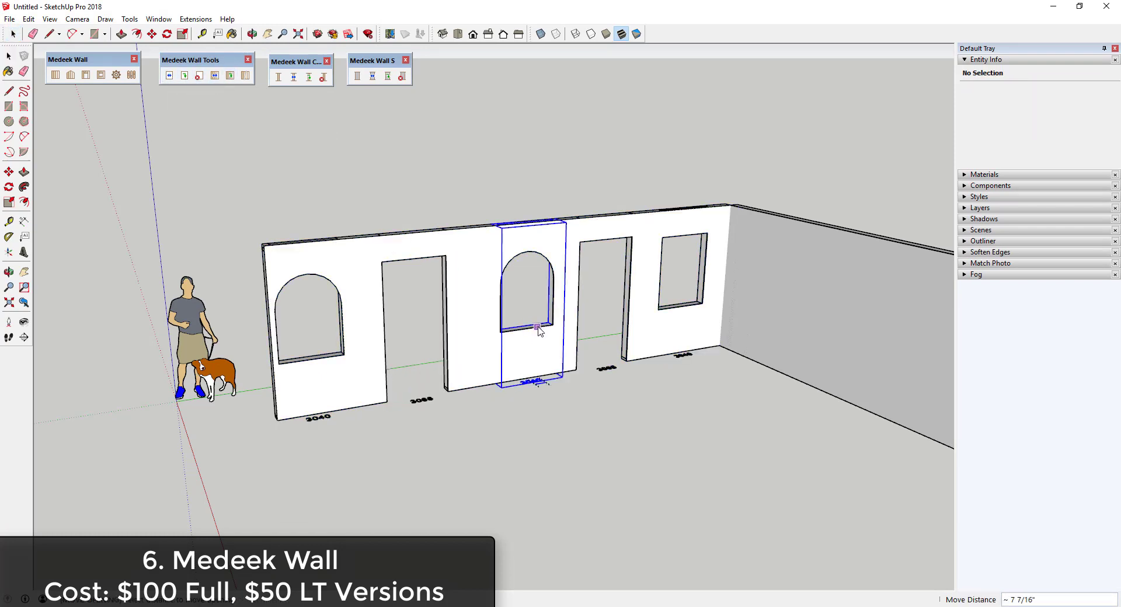
left_click(538, 331)
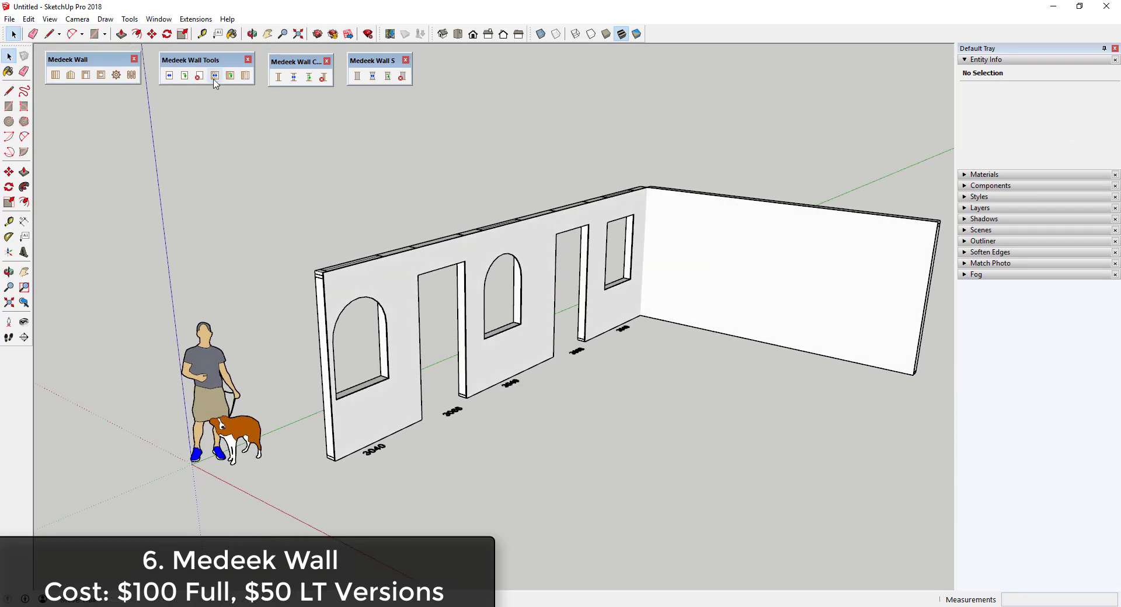
Step: Move the whole wall containing the openings inward along the red axis with the Move Wall tool
left_click(214, 80)
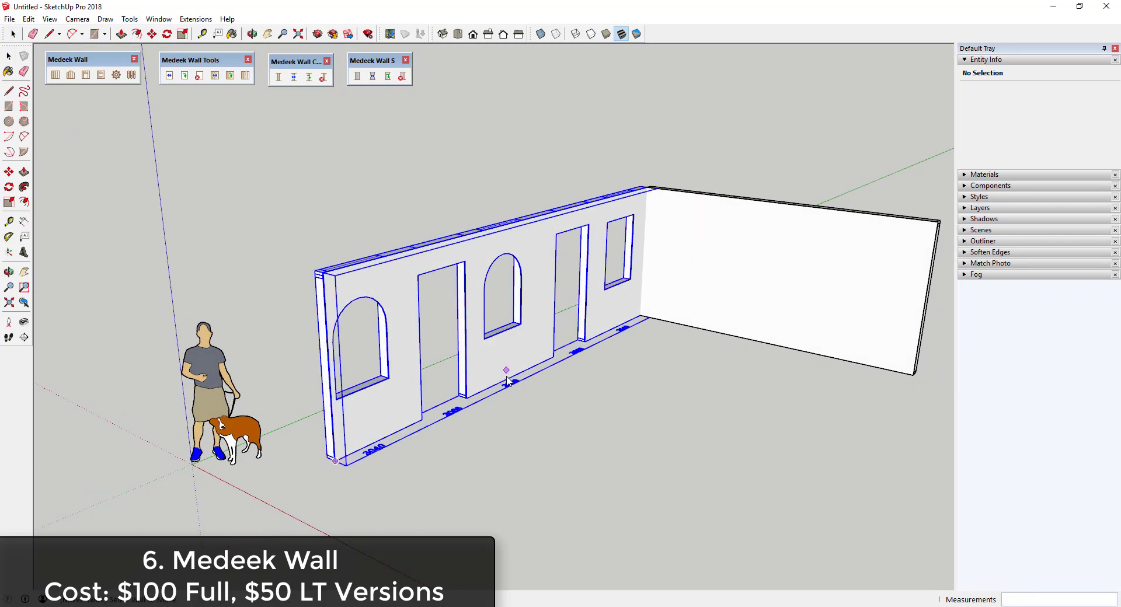
left_click(506, 370)
left_click(557, 397)
middle_click_drag(544, 393, 609, 374)
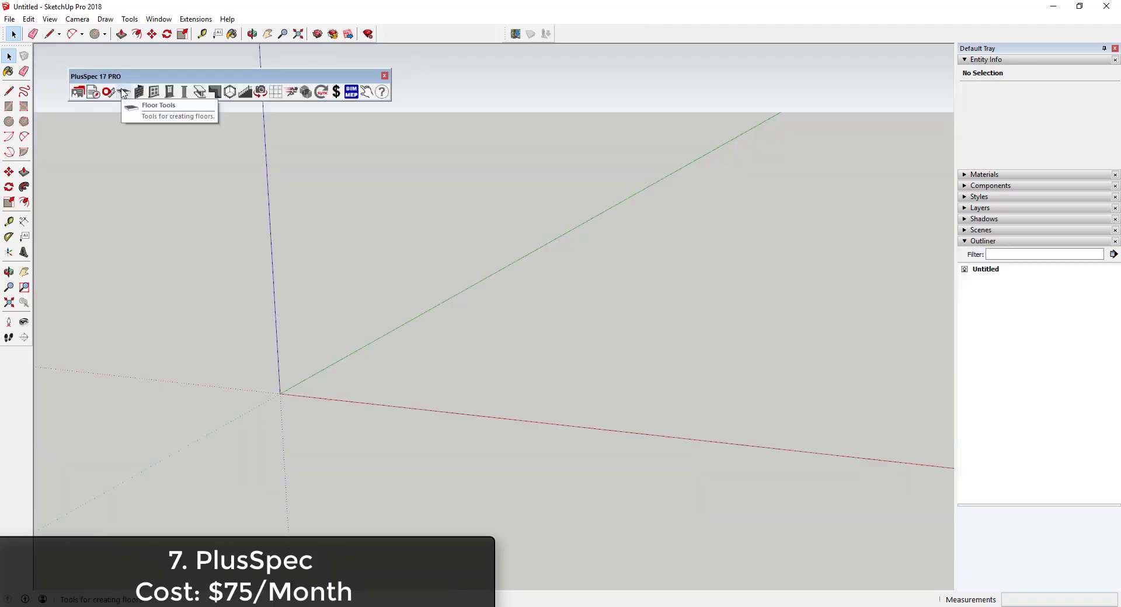
Step: Start a Ground Floor concrete slab at the origin with a 30' edge along the green axis and a 20' edge parallel to red
left_click(123, 92)
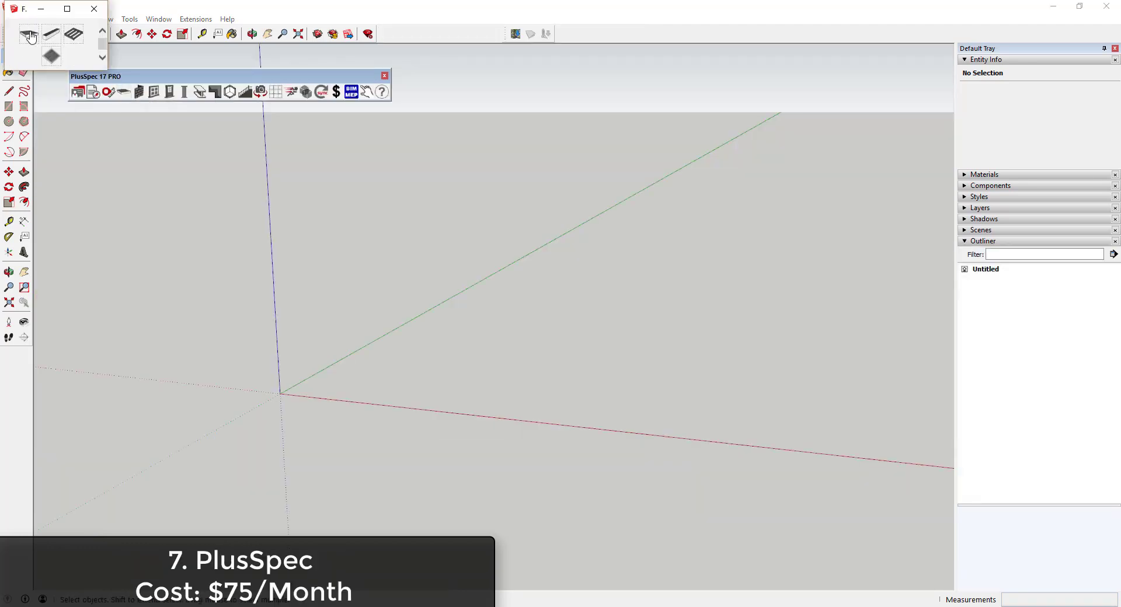
left_click(31, 36)
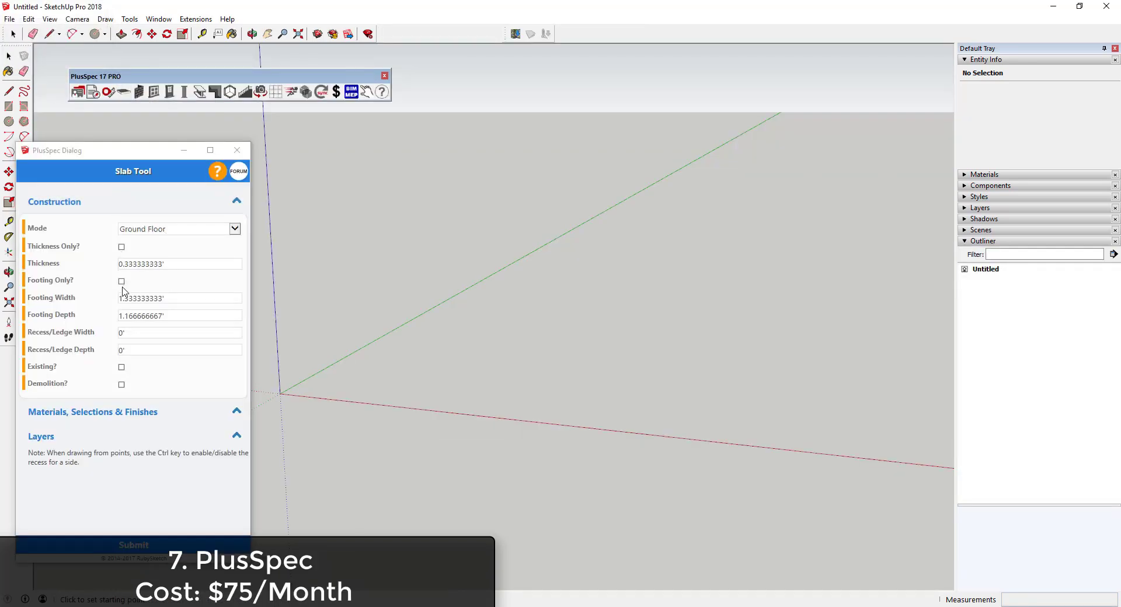
left_click(129, 413)
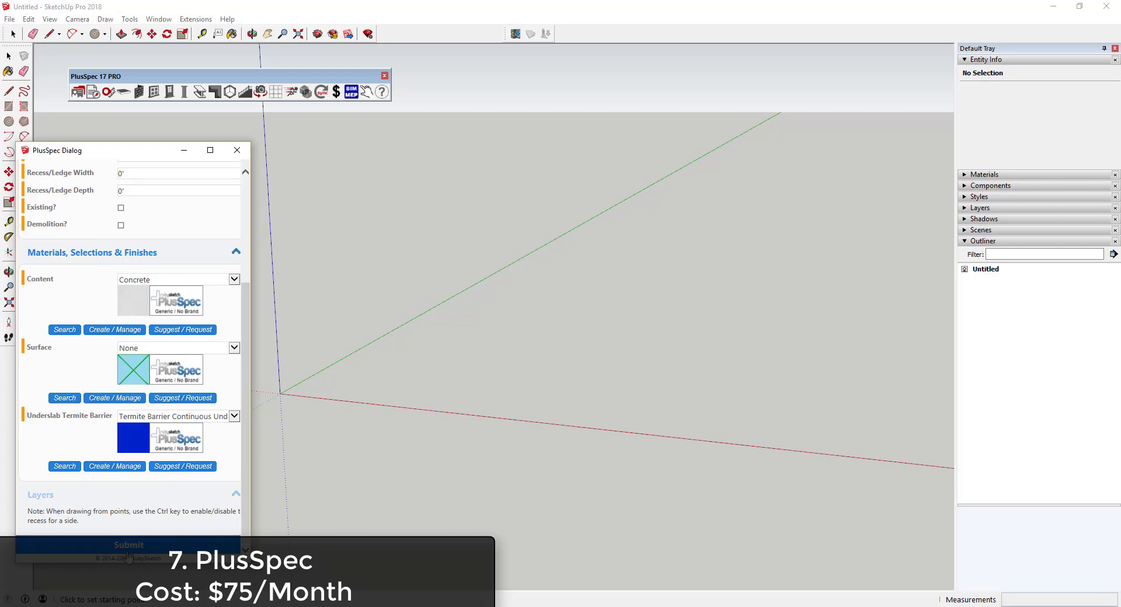
left_click(280, 394)
type("30'")
key("Return")
type("20'")
key("Return")
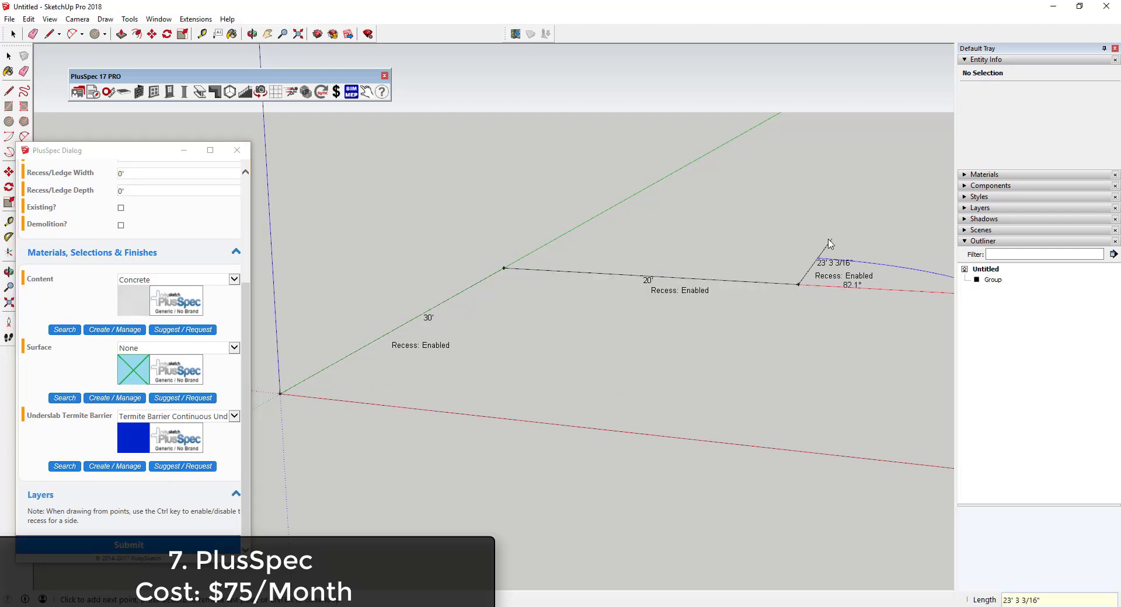
Step: Continue the slab outline with 10', 15' and 40' edges and close it at the origin
type("10'")
key("Return")
scroll(529, 248, "down", 4)
type("40'")
key("Return")
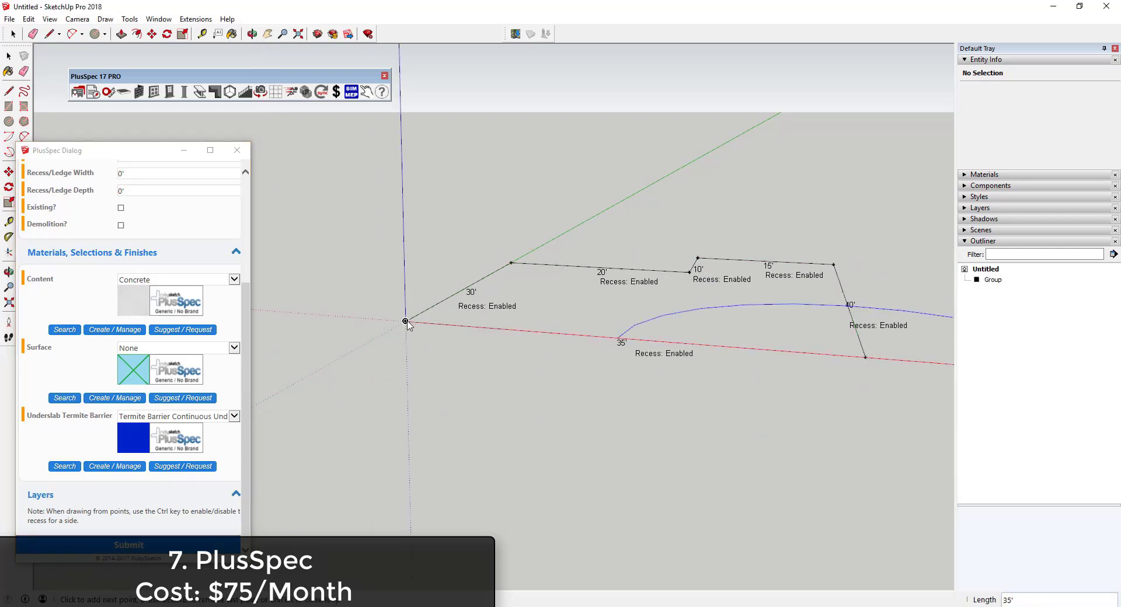
left_click(405, 320)
middle_click_drag(467, 350, 444, 316)
Step: Start the PlusSpec Wall tool and set its construction type to Masonry Veneer
left_click(138, 92)
left_click(44, 88)
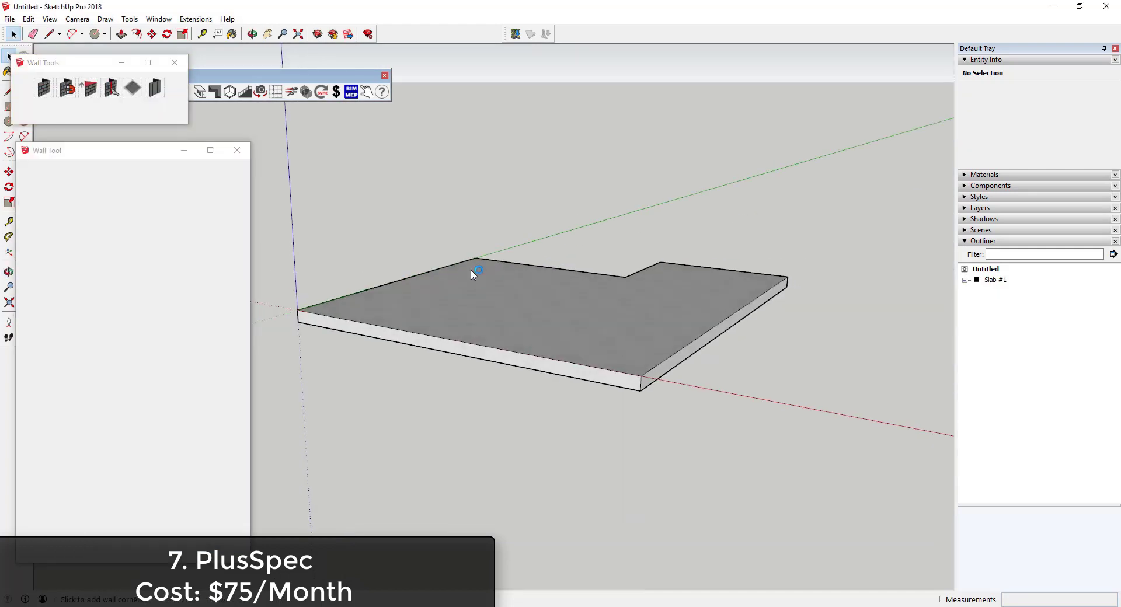
left_click(170, 267)
left_click(171, 285)
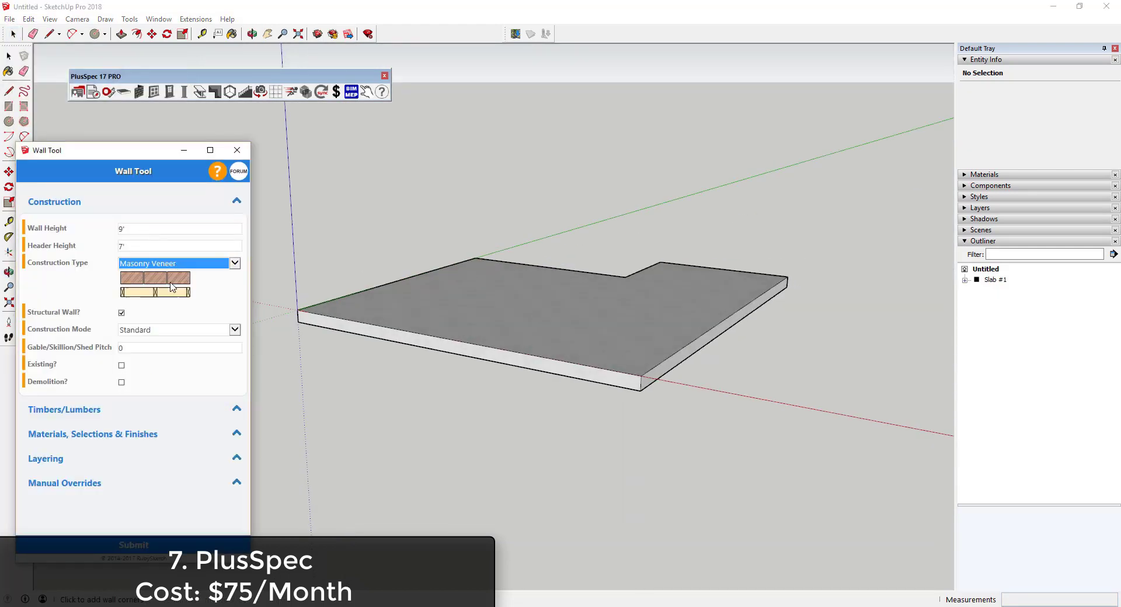
left_click(170, 266)
left_click(171, 284)
left_click(170, 264)
left_click(170, 263)
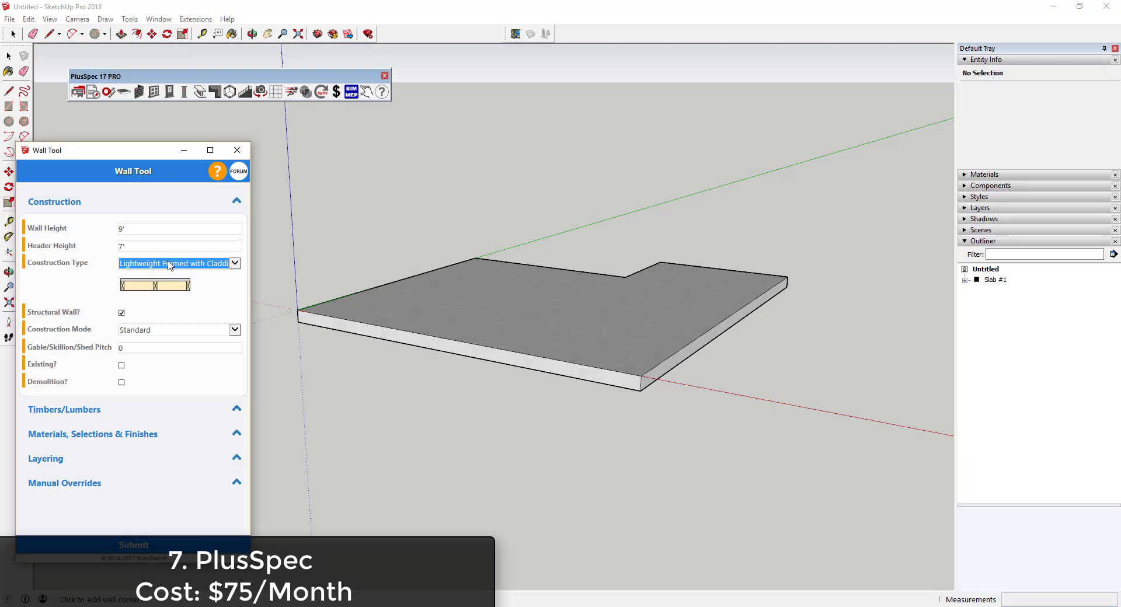
left_click(171, 266)
left_click(162, 223)
Step: Trace 9' high masonry veneer walls through all the slab's corners, closing the perimeter at the origin
left_click(298, 310)
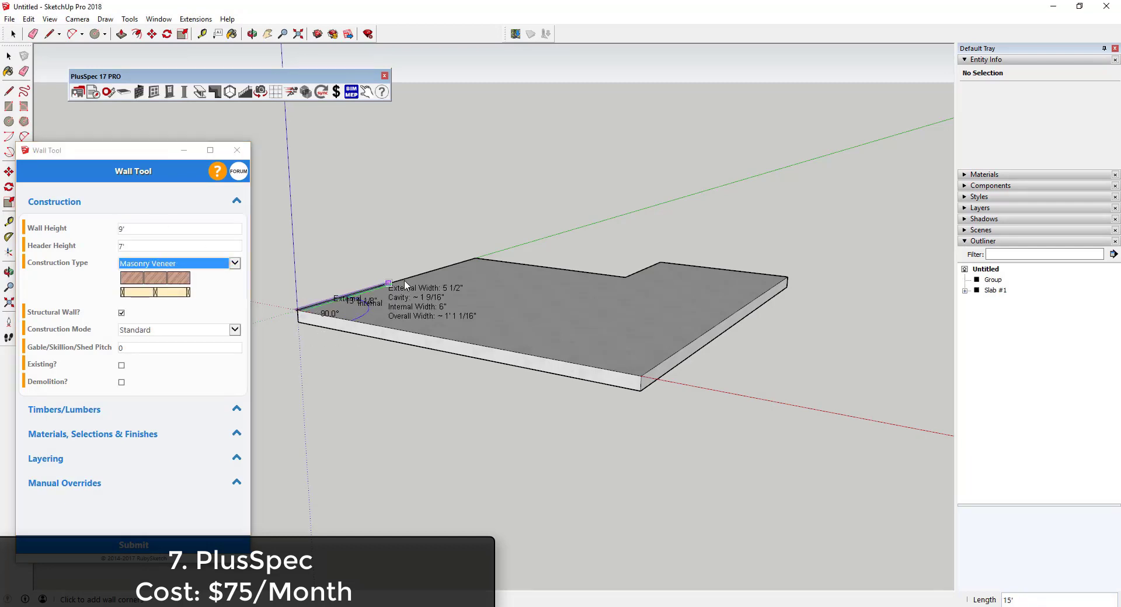
left_click(475, 258)
left_click(627, 278)
left_click(661, 262)
left_click(788, 276)
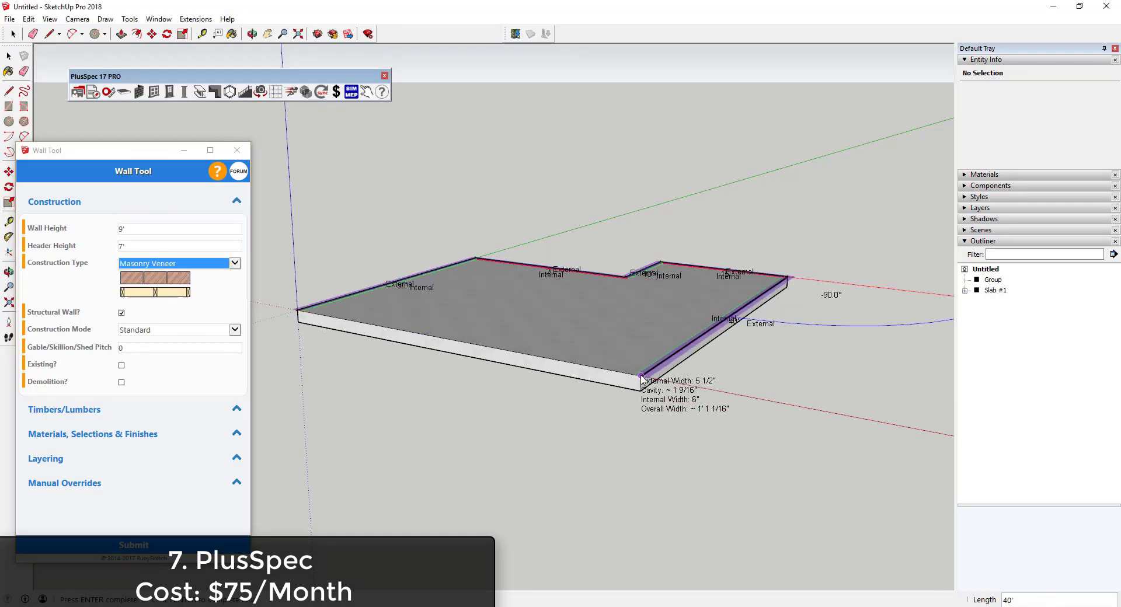
left_click(641, 373)
left_click(299, 310)
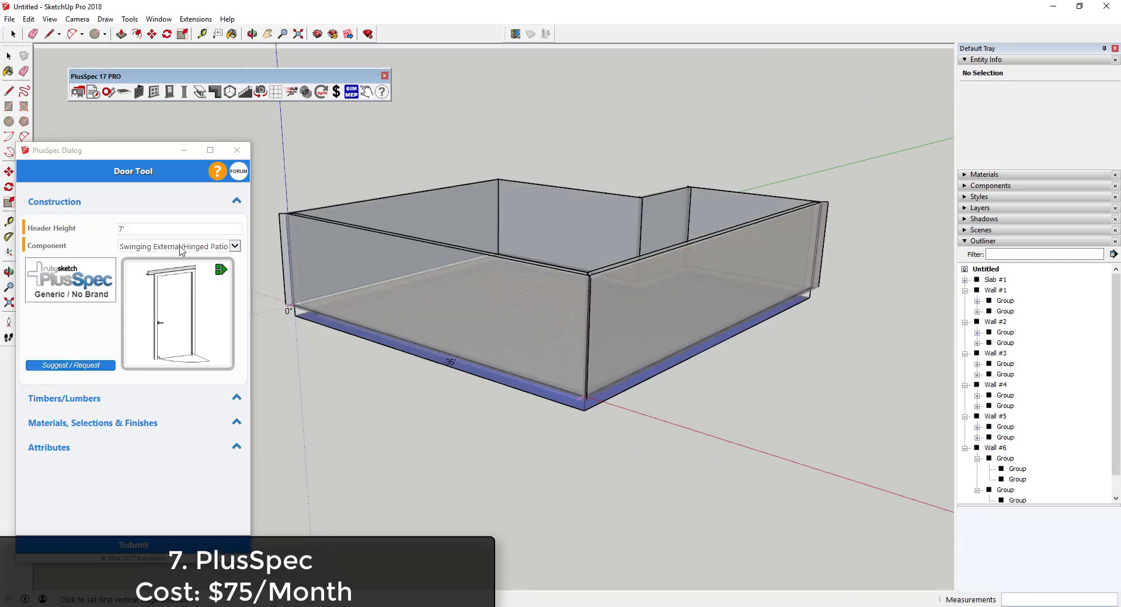
Step: Place a Swinging External/Hinged Patio Door with a 7' header height in the 35' wall
left_click(235, 246)
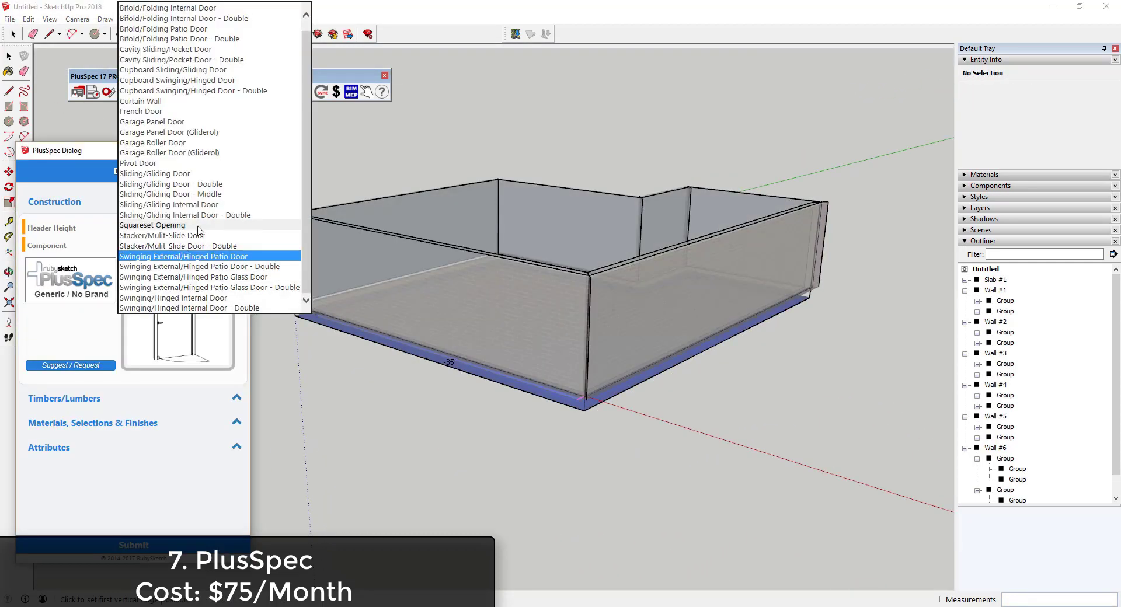
left_click(176, 250)
left_click(478, 365)
left_click(528, 376)
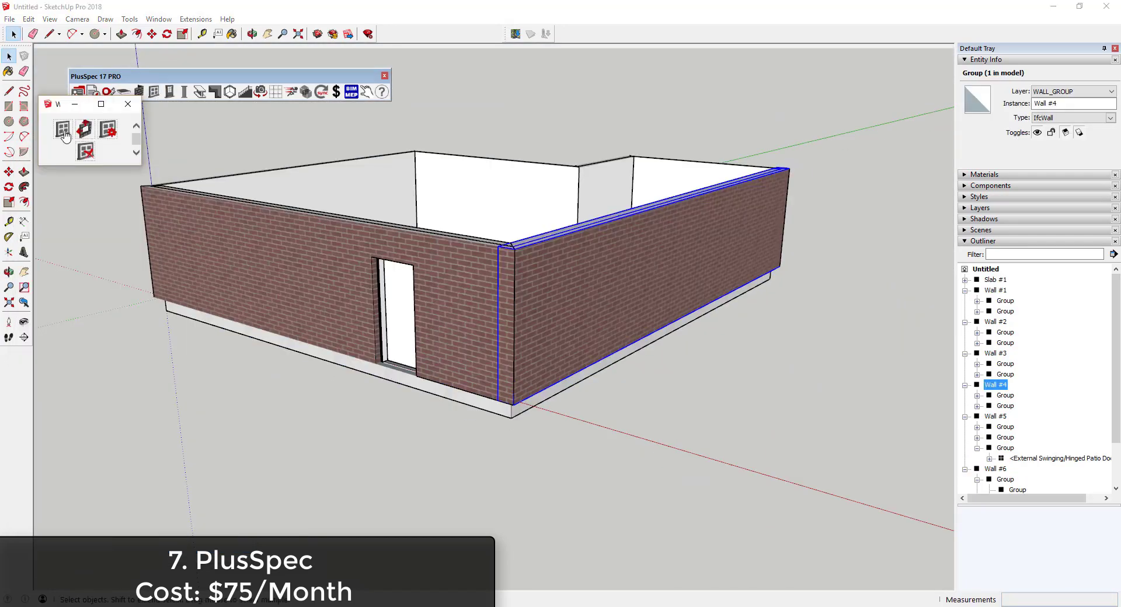
Step: Insert an aluminium Double Hung Window, 3.75' high with a 7' header height, in the 40' wall
left_click(62, 131)
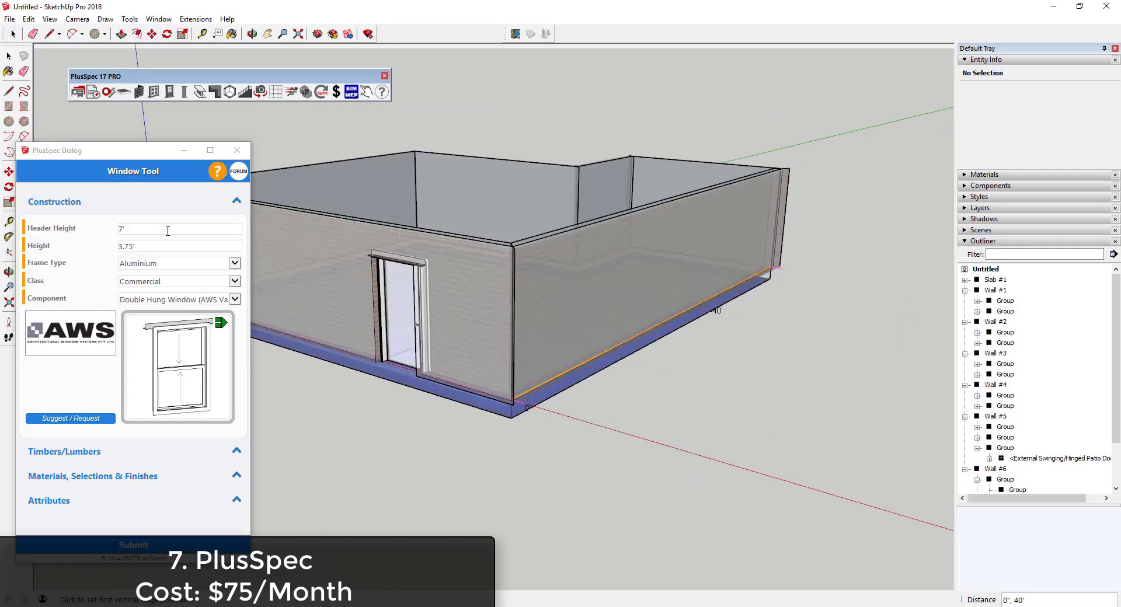
left_click(600, 357)
left_click(632, 343)
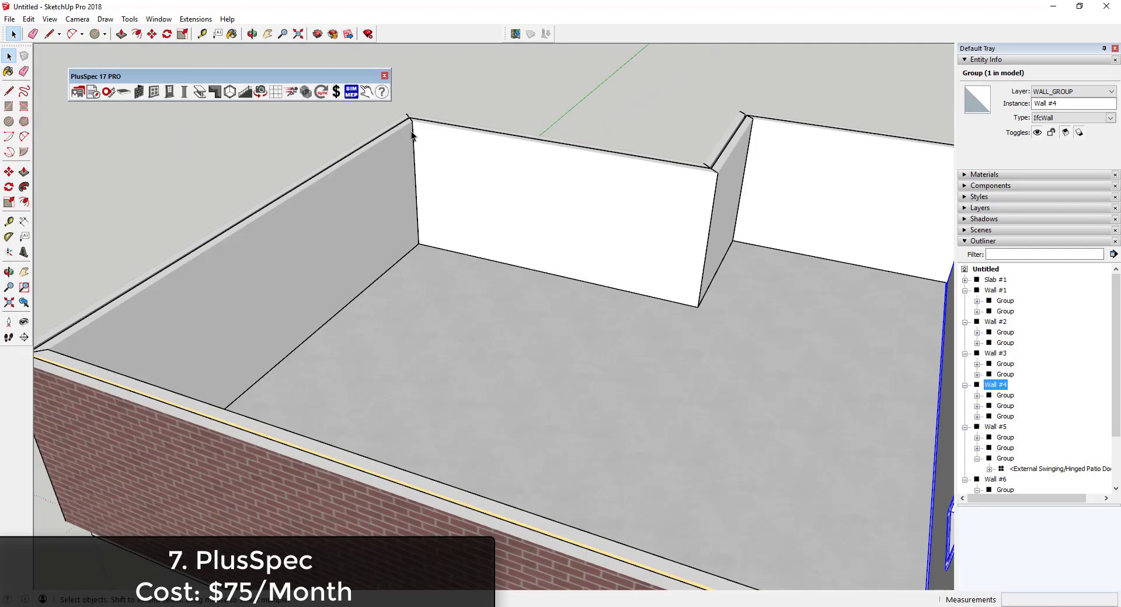
Step: Outline the wall tops to make a flat face across the building and select that face
scroll(408, 117, "up", 3)
scroll(408, 116, "down", 3)
left_click(71, 298)
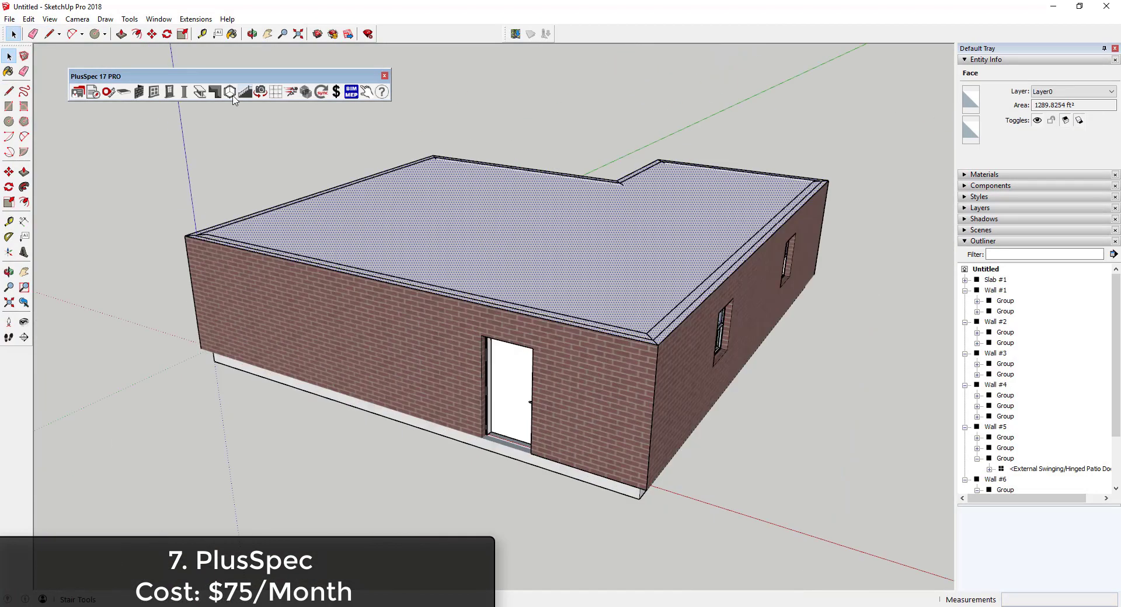
Step: Start the PlusSpec roof command on the selected face across the wall tops
left_click(230, 91)
left_click(75, 42)
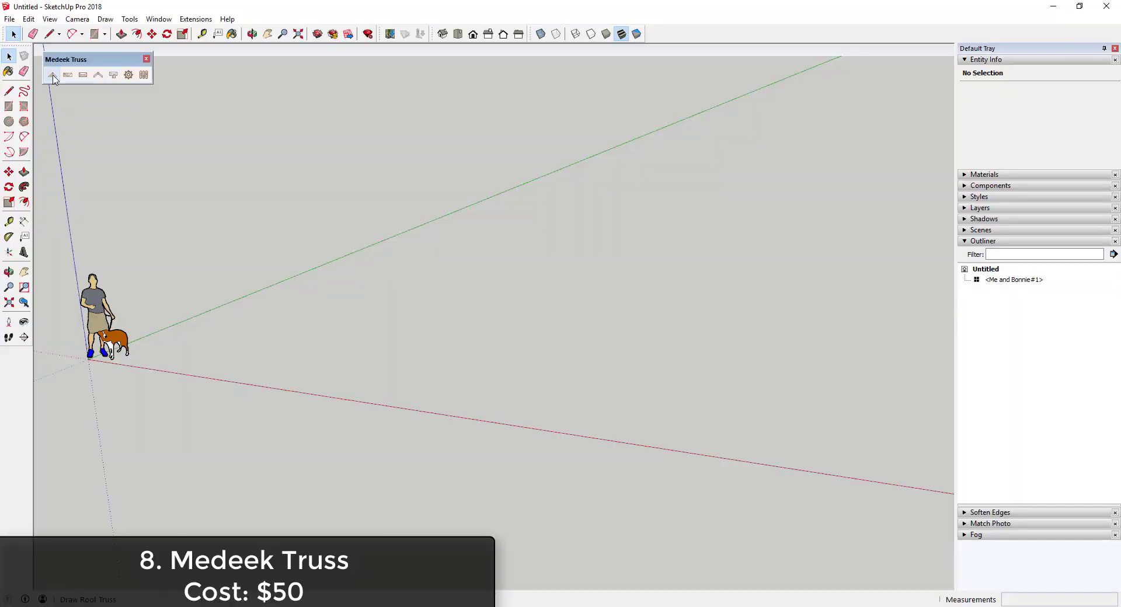
Step: Choose the Scissor roof truss family and outline a footprint with about a 19.1 ft span and 47' 2" length
left_click(52, 75)
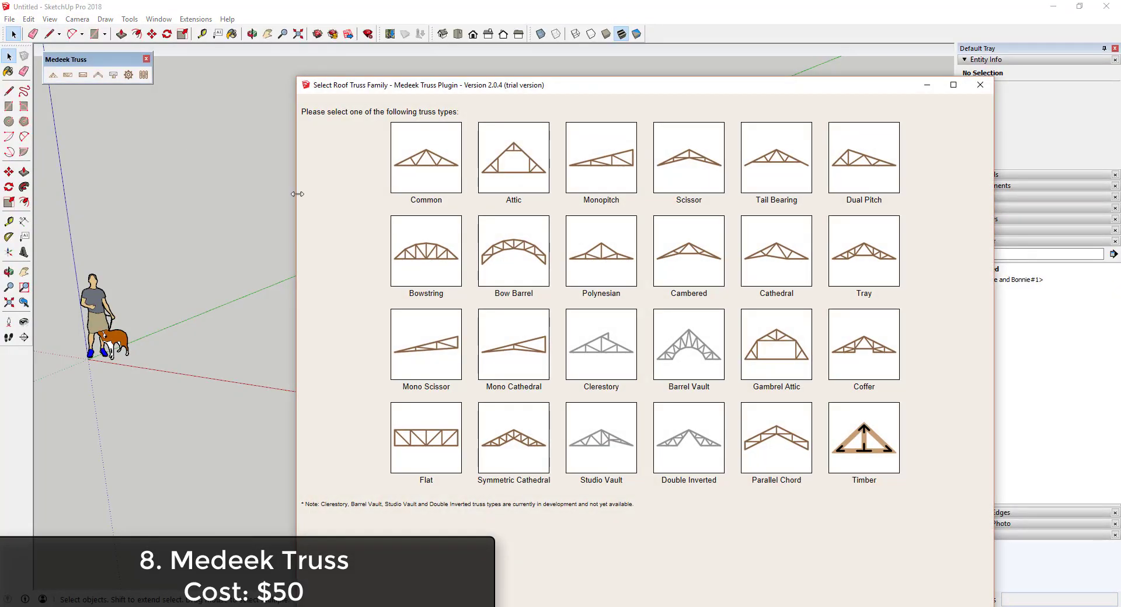
left_click(697, 162)
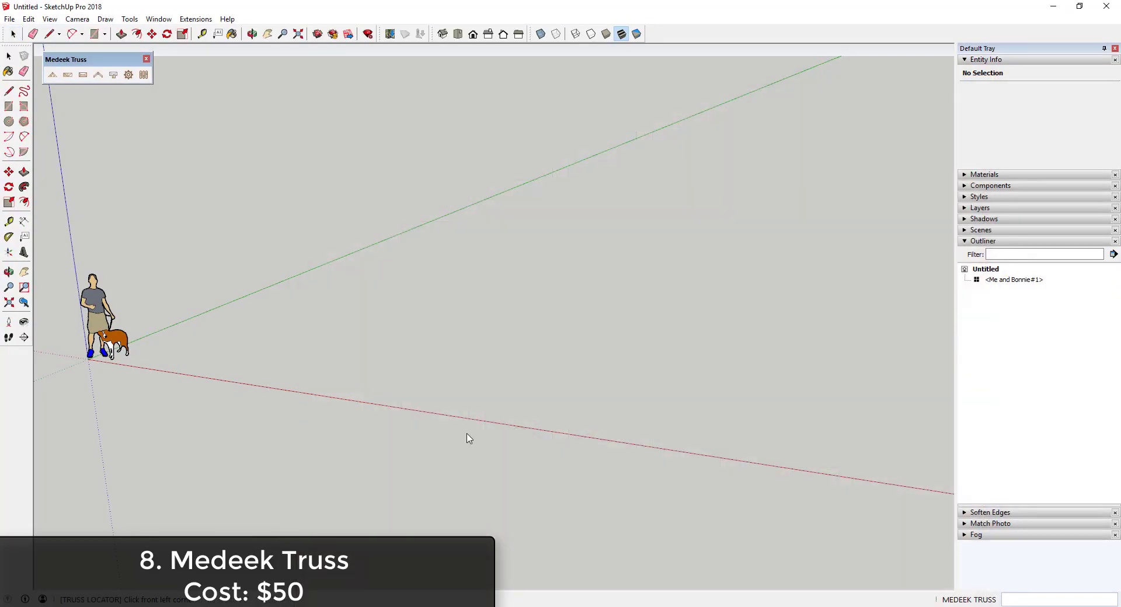
left_click(523, 403)
left_click(604, 274)
Step: Set the scissor truss top chord pitch to 4.5/12 and bottom chord pitch to 2/12, and accept the geometry
left_click(607, 227)
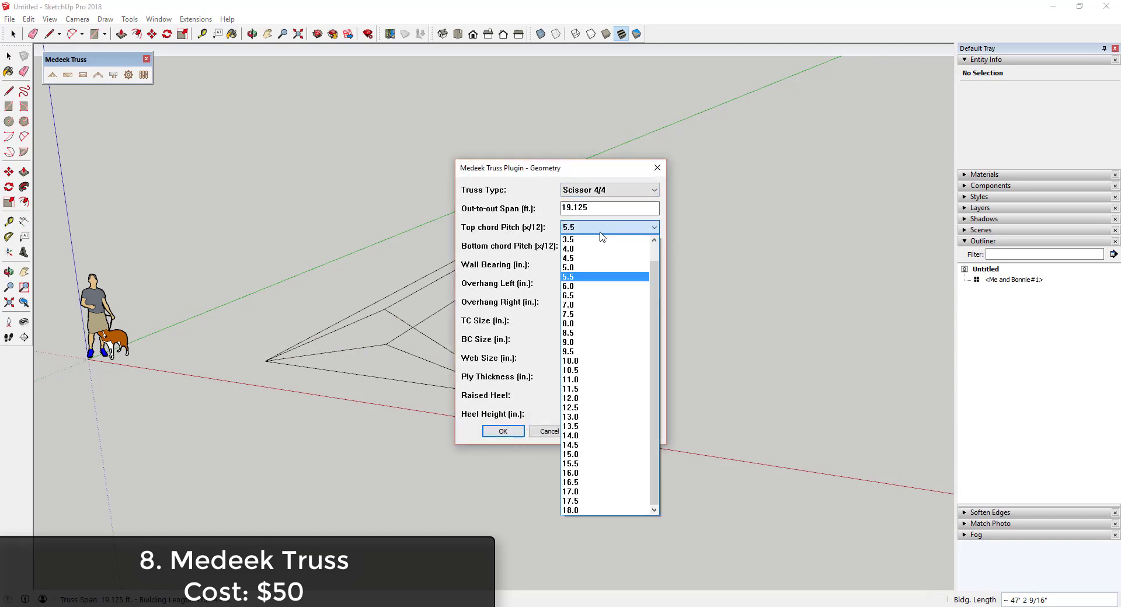
left_click(584, 315)
left_click(607, 246)
left_click(570, 296)
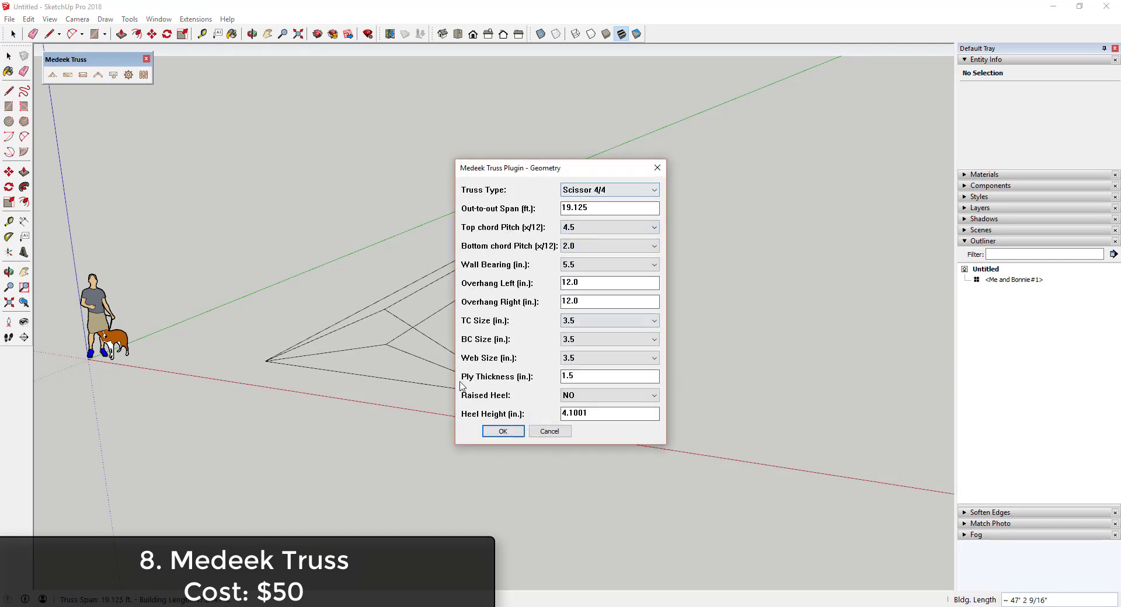
left_click(498, 431)
Step: Choose the gable end truss and advanced roof options, and generate the scissor truss assembly at 24 in. spacing
left_click(608, 302)
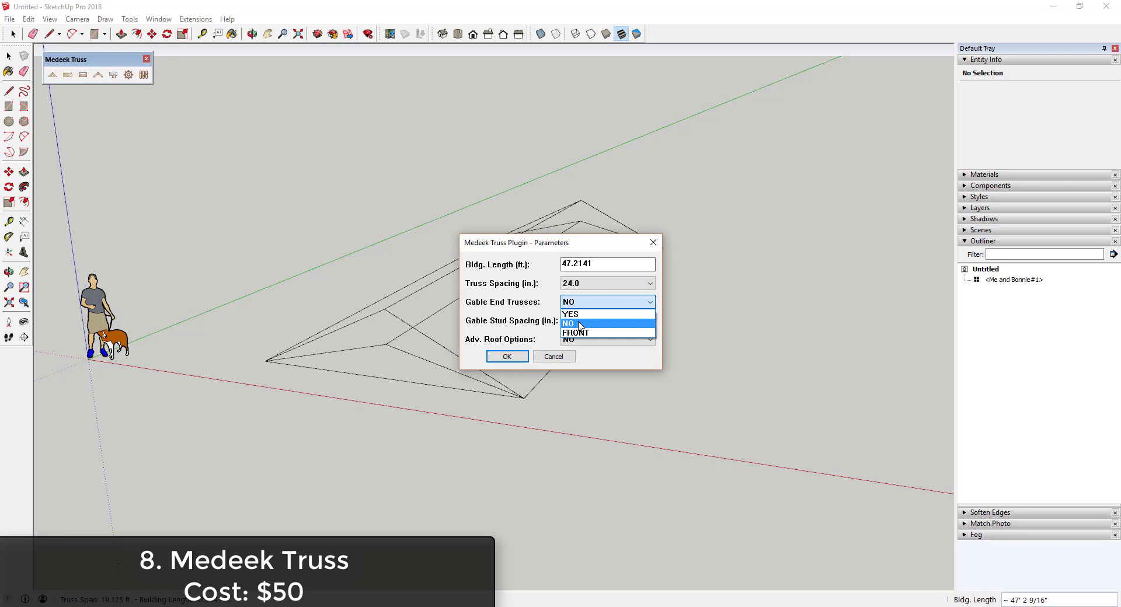
left_click(602, 322)
left_click(607, 339)
left_click(601, 348)
left_click(508, 357)
middle_click_drag(509, 356, 504, 327)
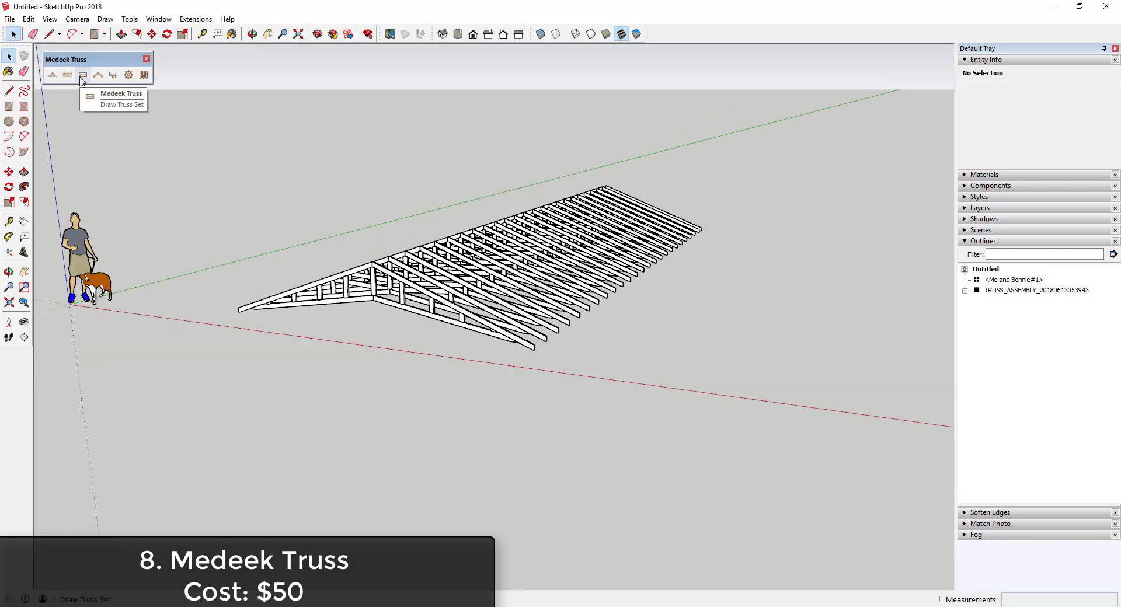
Step: Outline a floor truss footprint beside the roof trusses, with about an 11.9 ft span and 39' 8" length
left_click(69, 76)
left_click(518, 330)
left_click(628, 358)
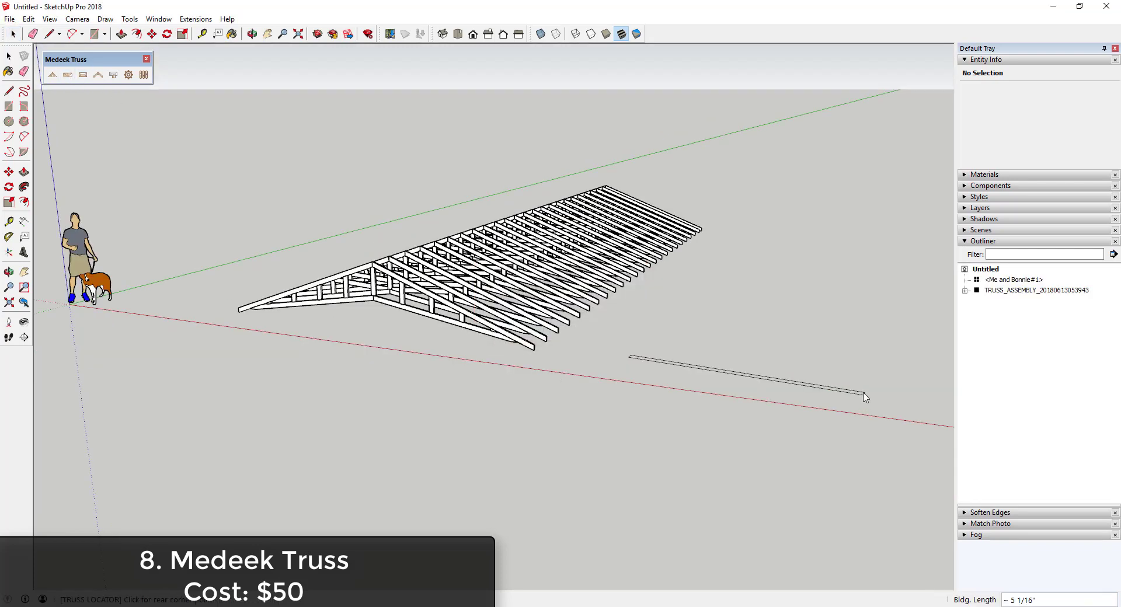
left_click(906, 257)
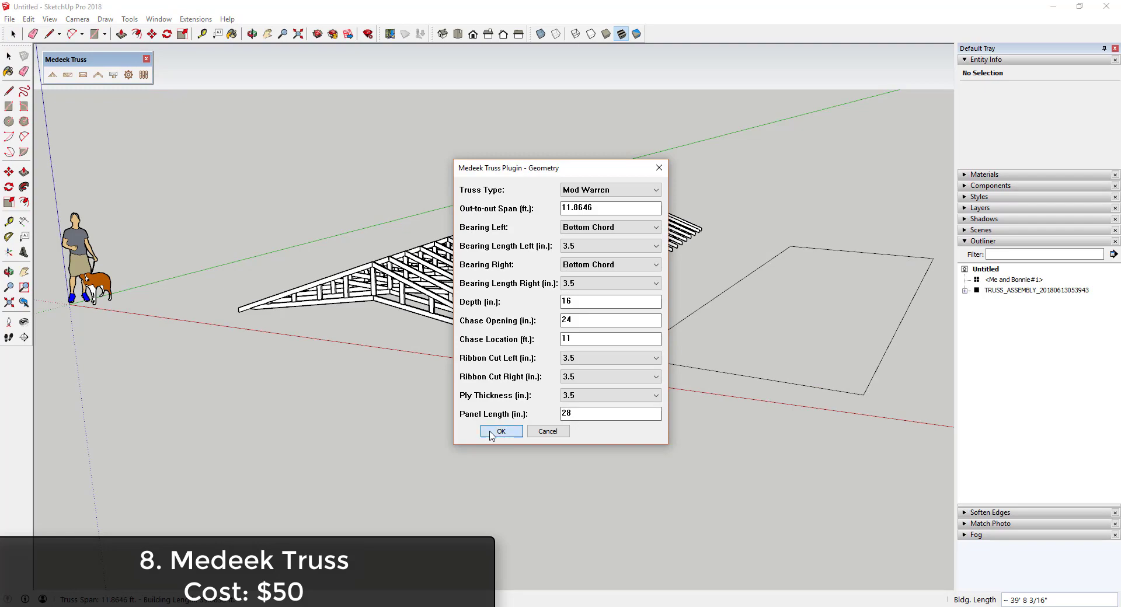
Step: Accept the Mod Warren truss geometry with 16 in. depth and 24 in. chase opening, and generate the floor trusses
left_click(500, 431)
left_click(643, 343)
left_click(508, 358)
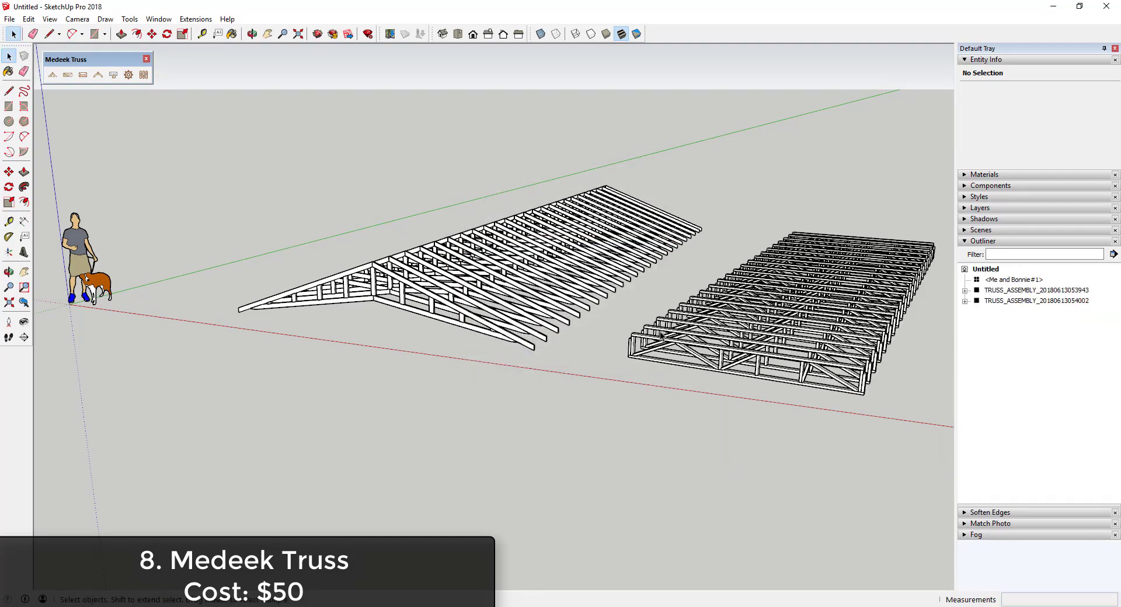
Step: Choose the Timber roof truss family and lay out a span of about 13' 10" beside the floor trusses
scroll(730, 339, "up", 5)
middle_click_drag(730, 342, 700, 345)
scroll(701, 344, "down", 7)
left_click(52, 75)
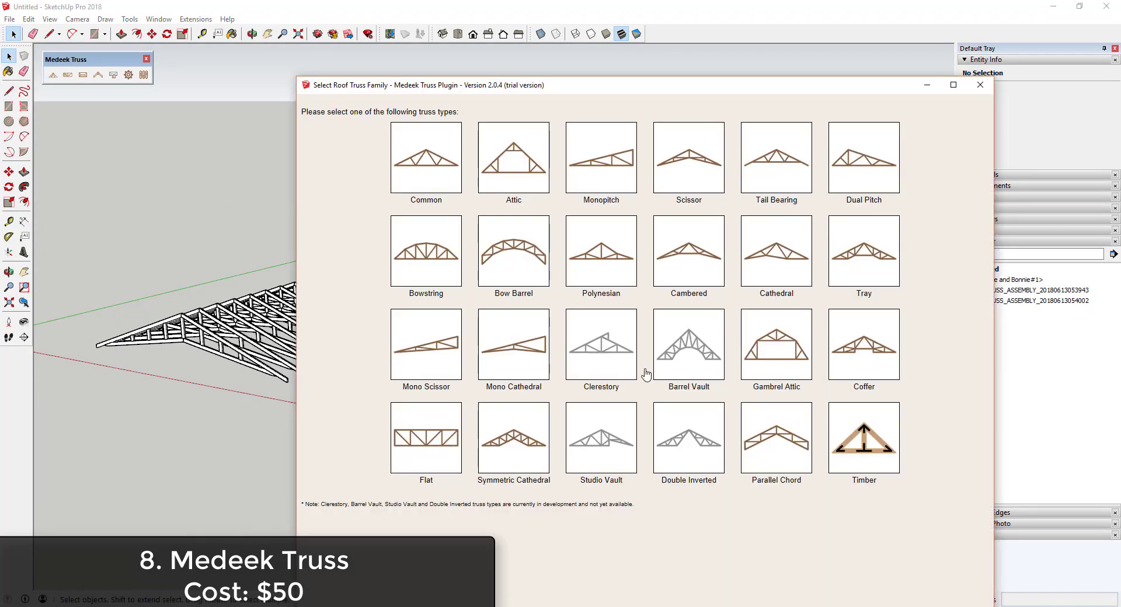
left_click(851, 447)
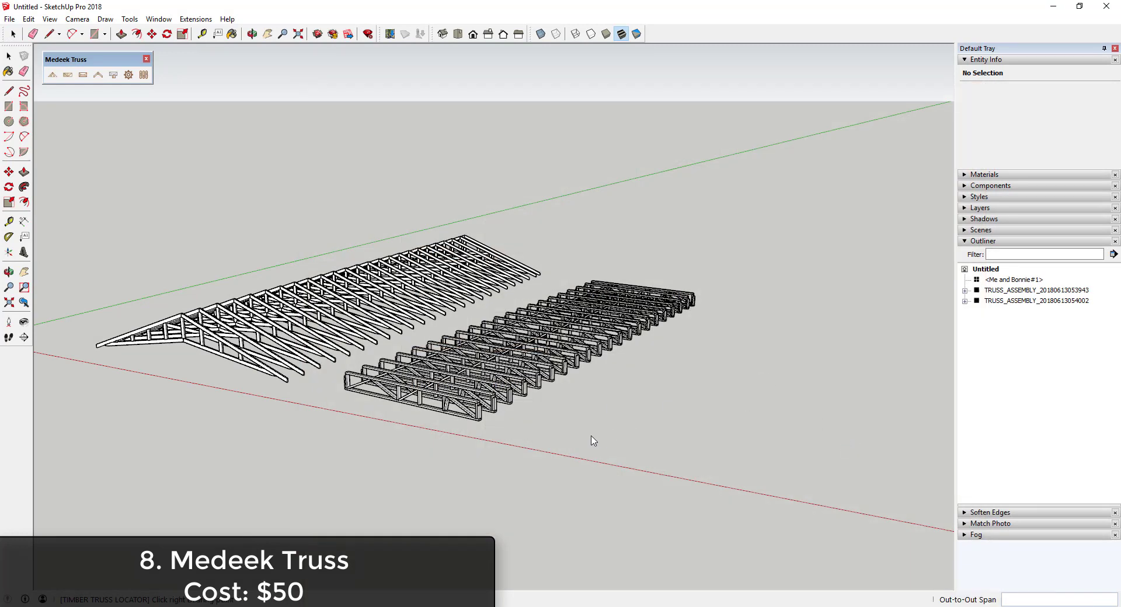
left_click(823, 479)
left_click_drag(620, 75, 537, 66)
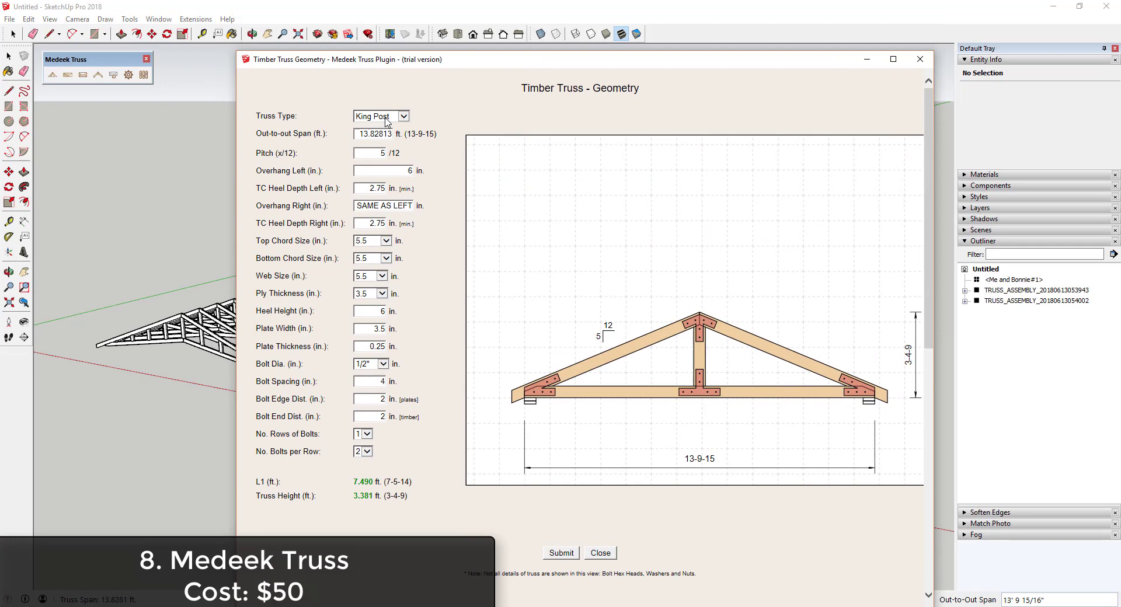
Step: Set the timber truss type to Howe with a 42 in. panel length
left_click(387, 119)
left_click(382, 126)
left_click(380, 120)
left_click(376, 126)
type("42")
key("Tab")
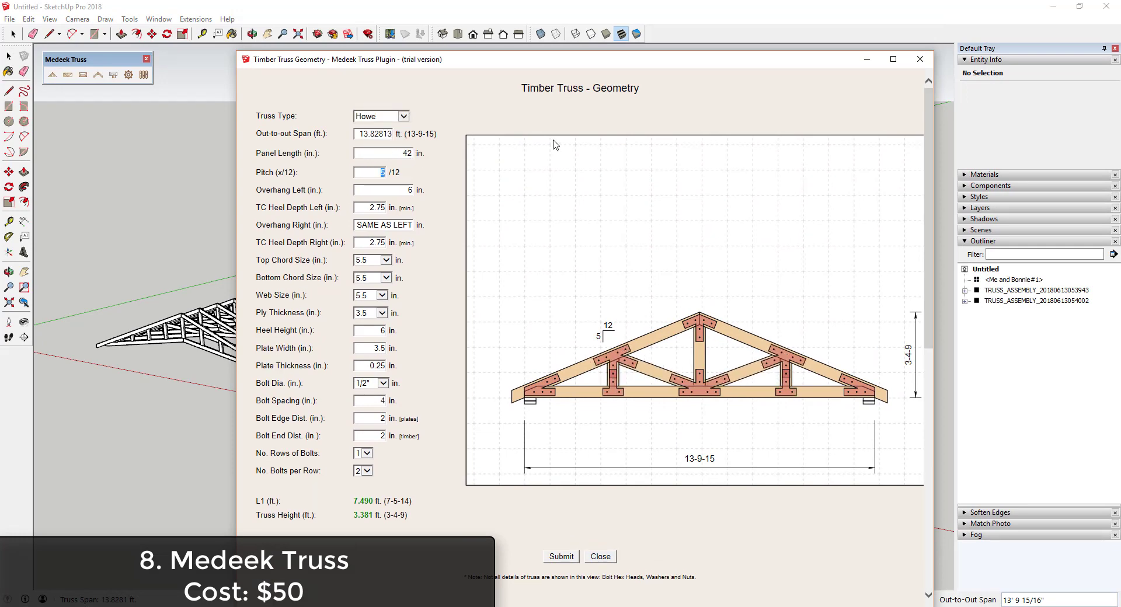
Step: Set the timber truss pitch to 6/12, overhang to 12 in. and right heel depth to 4 in., and generate the truss
type("6")
key("Tab")
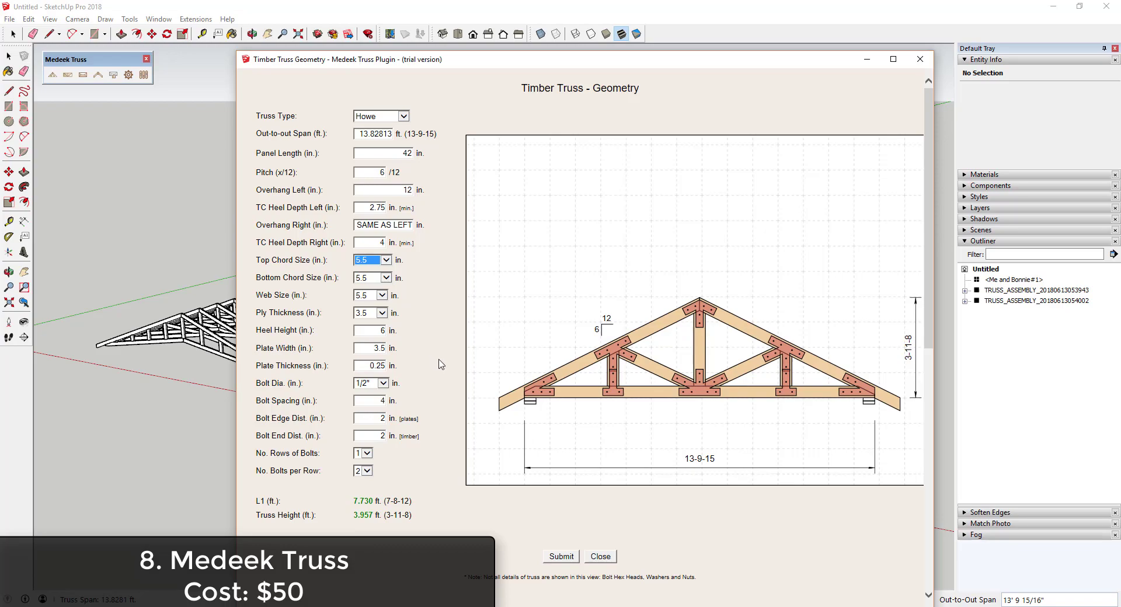
left_click(570, 556)
scroll(790, 438, "up", 4)
middle_click_drag(791, 438, 711, 378)
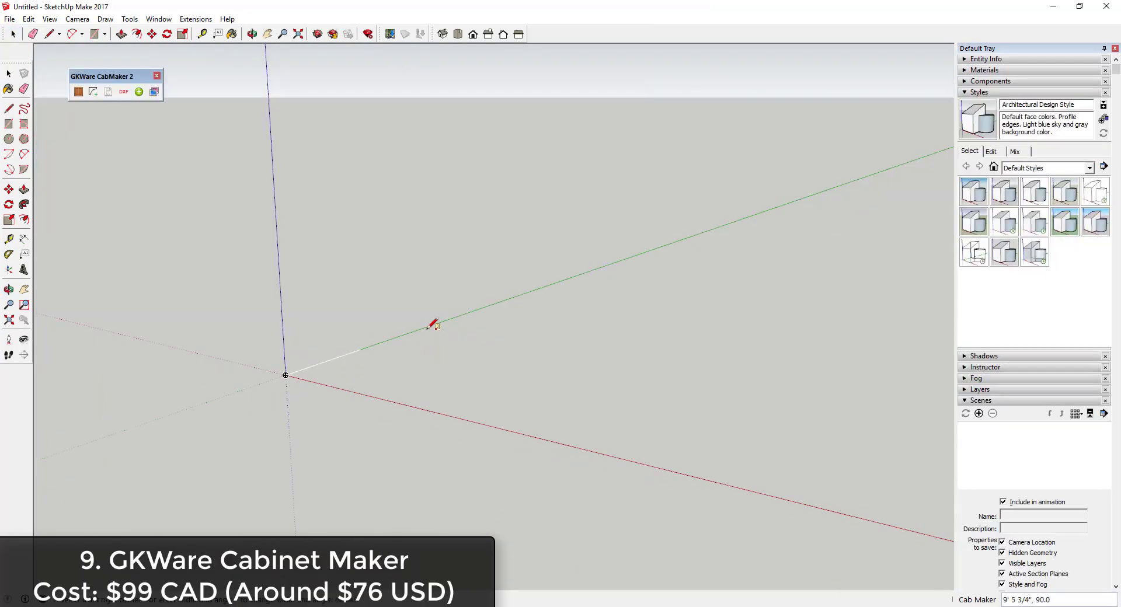
Step: Lay out the first CabMaker base cabinet from the origin along the green axis
left_click(432, 324)
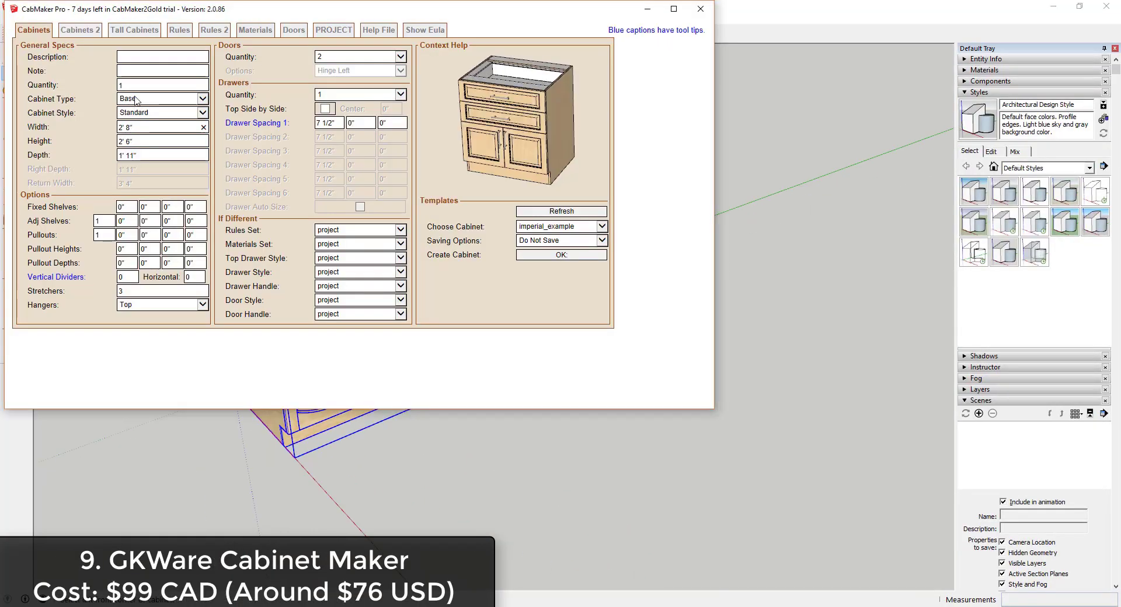
Step: Configure an Upper cabinet without drawers and place it along the base cabinet's back top edge
left_click(135, 99)
left_click(136, 107)
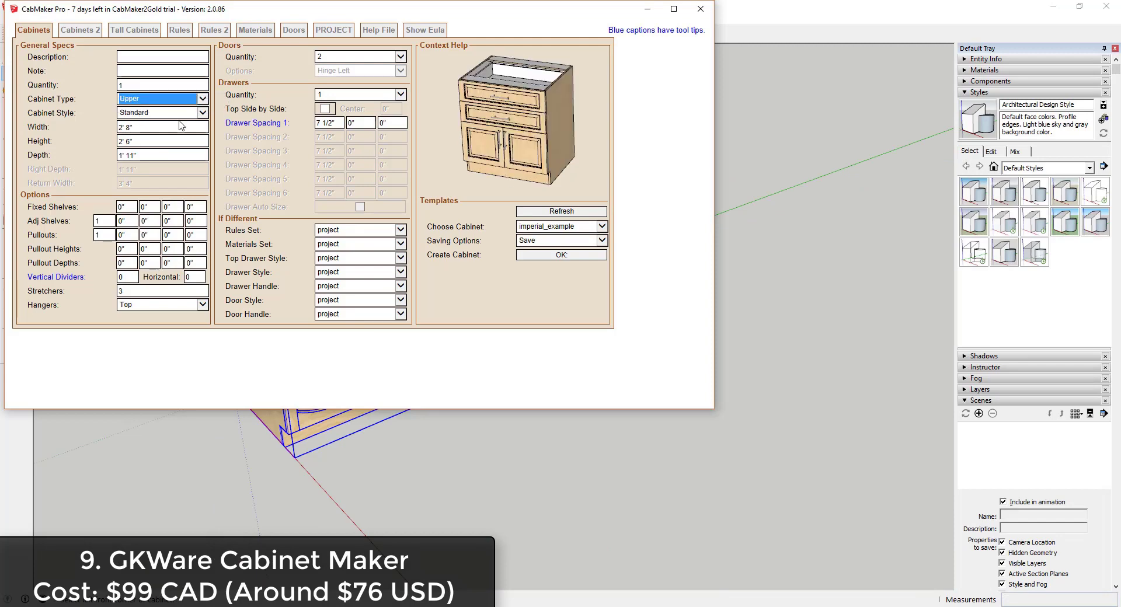
left_click(359, 94)
left_click(353, 85)
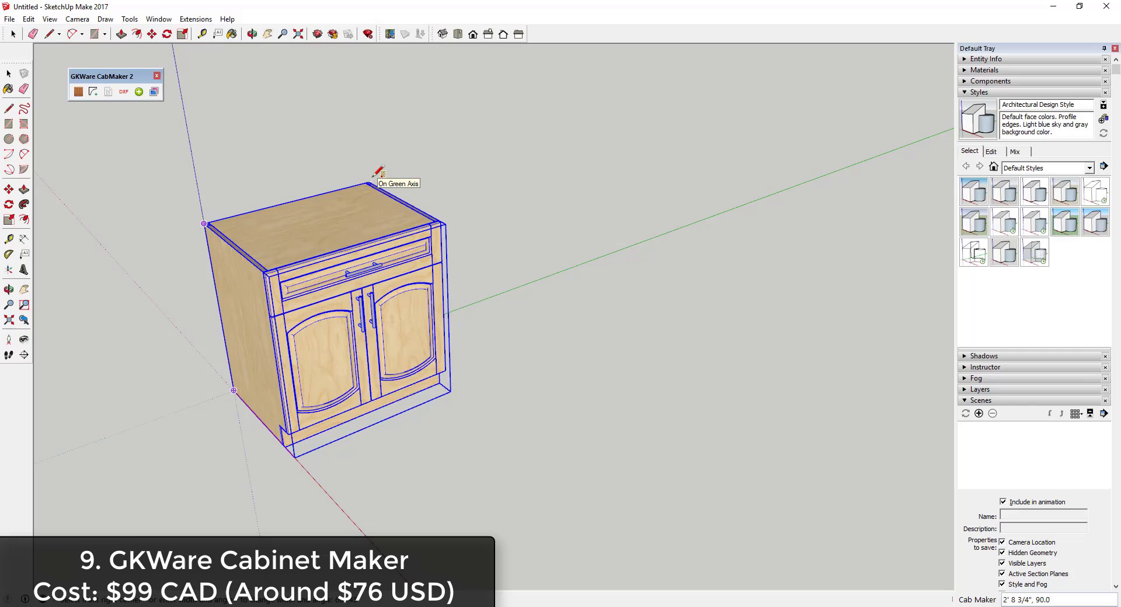
scroll(369, 182, "up", 3)
left_click(369, 182)
scroll(343, 258, "down", 5)
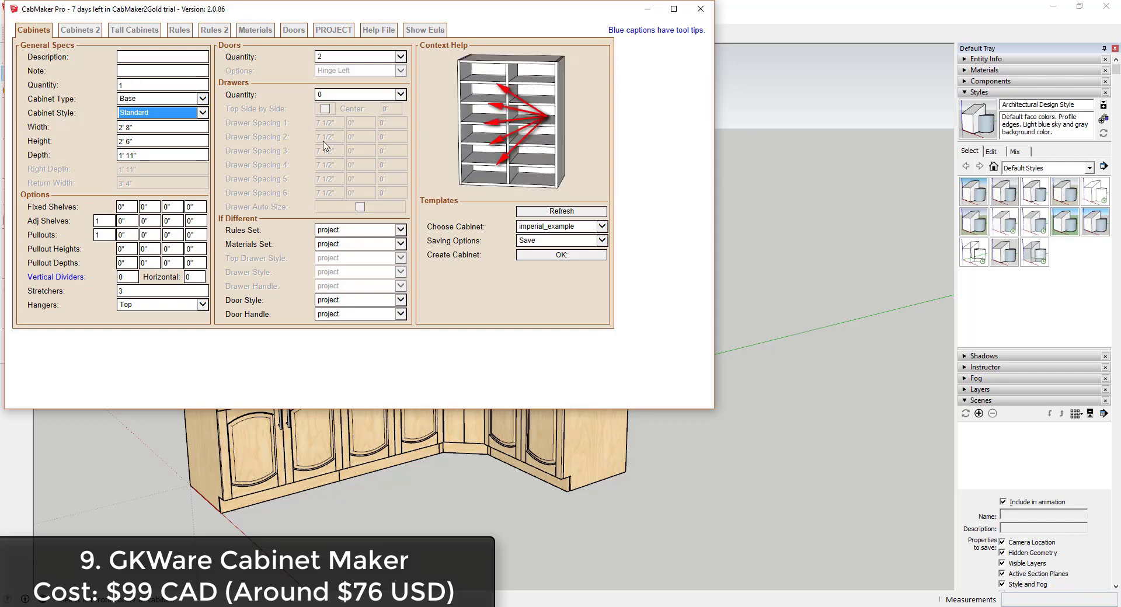
Step: Configure the Base cabinet with 1 door and 2 drawers
left_click(337, 58)
left_click(335, 64)
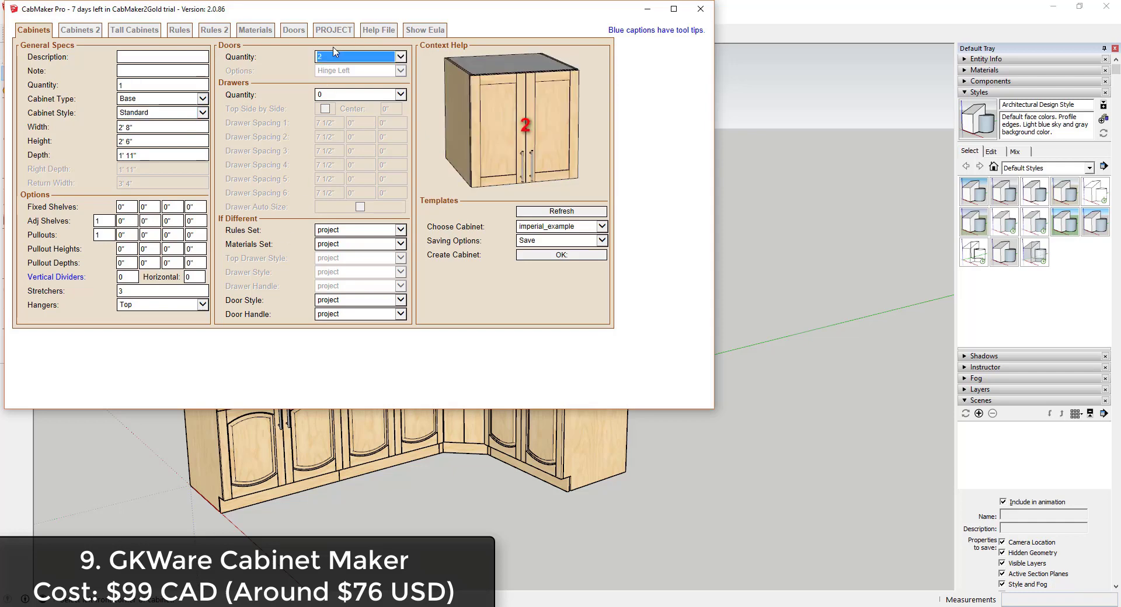
left_click(347, 96)
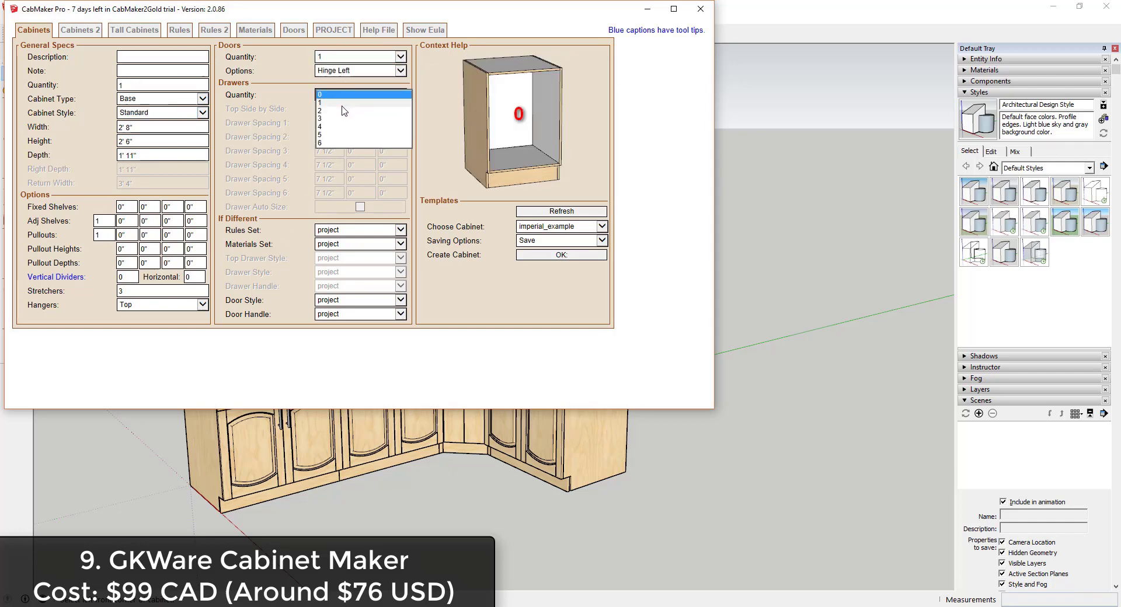
left_click(337, 111)
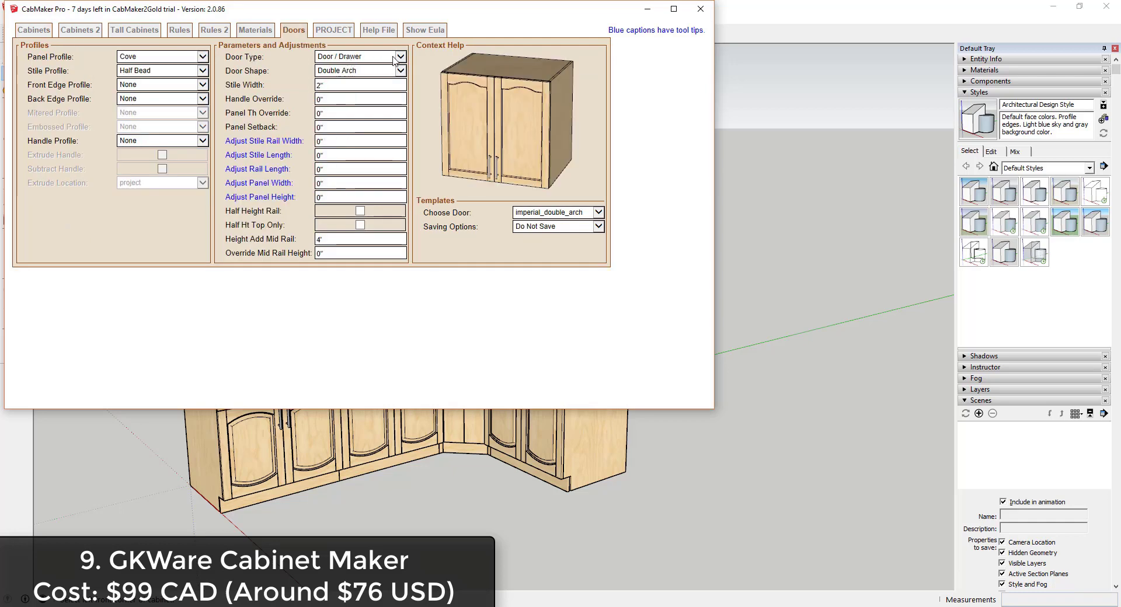
Step: Set the cabinet door type to Glass and try different door shapes, including Mitered
left_click(400, 57)
left_click(339, 71)
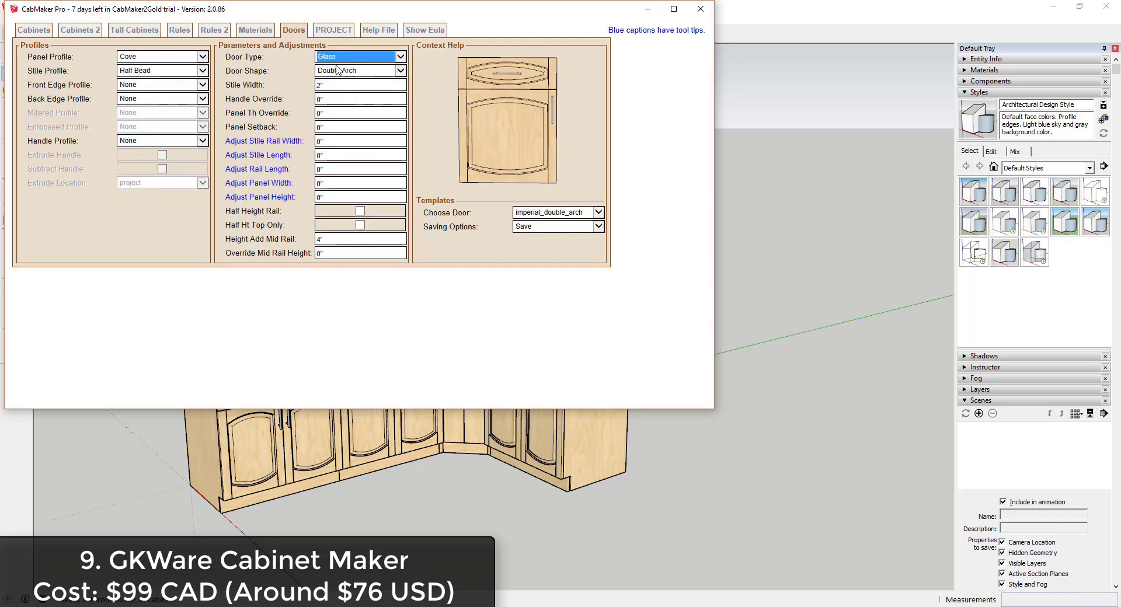
left_click(329, 70)
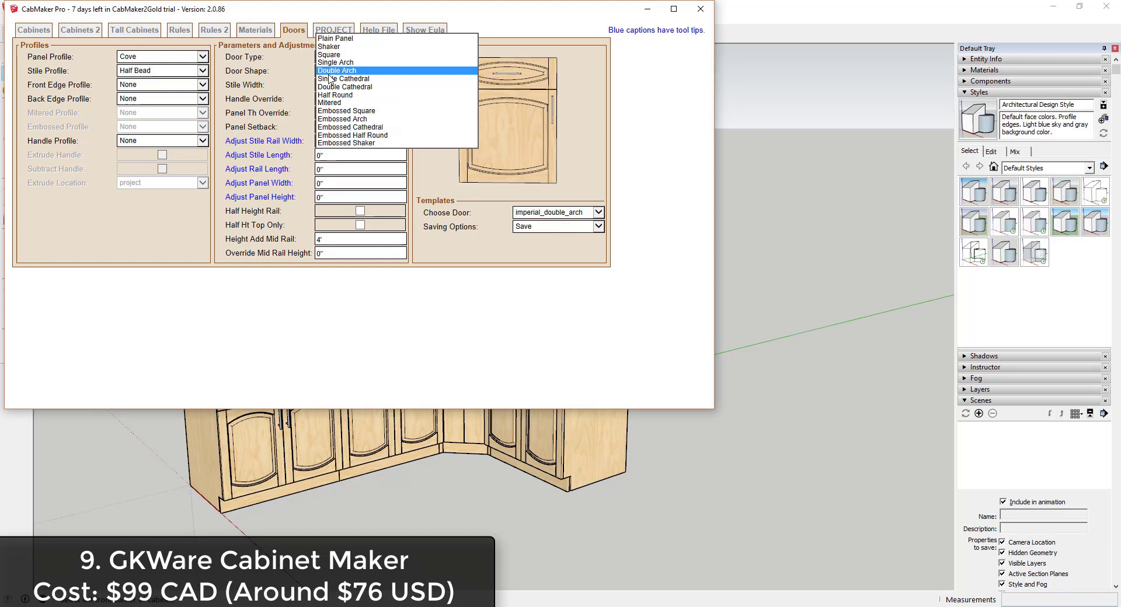
left_click(332, 69)
scroll(335, 72, "down", 5)
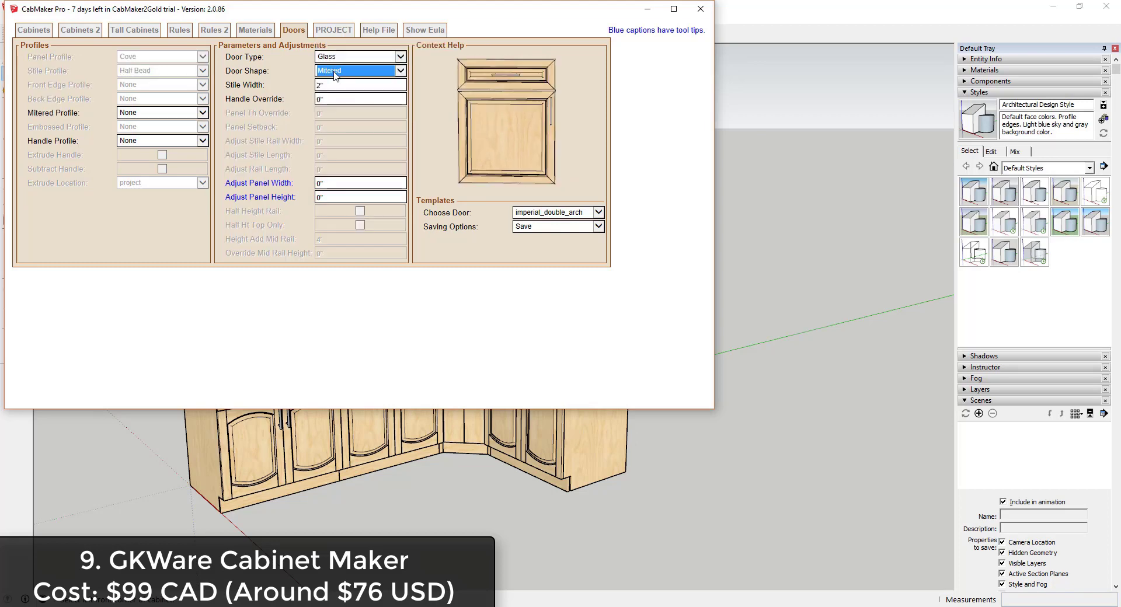
scroll(335, 74, "down", 2)
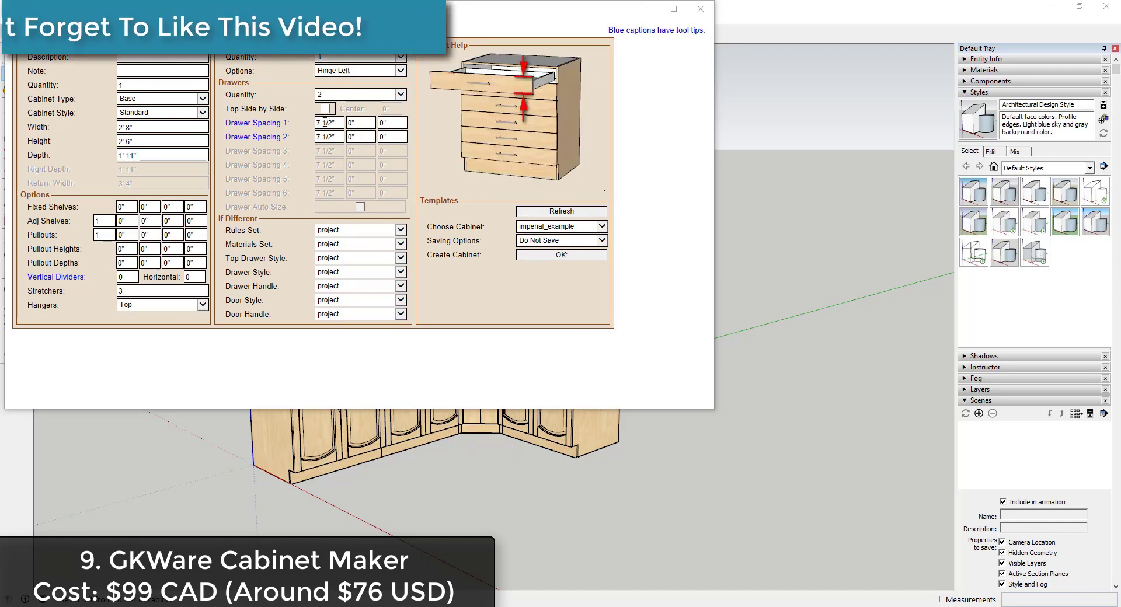
left_click(196, 31)
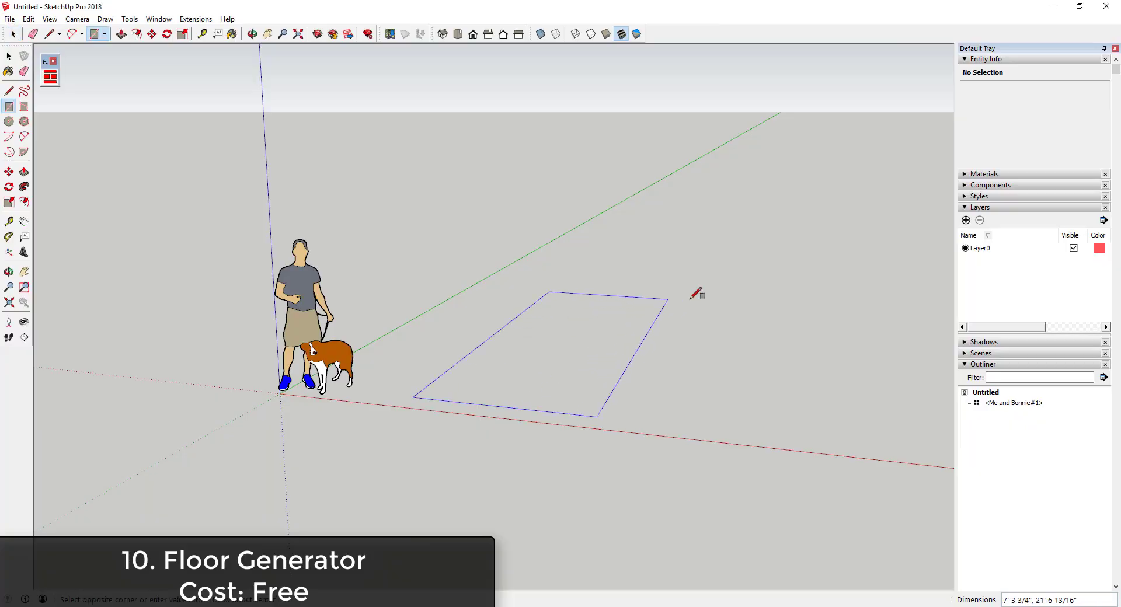
Step: Draw a rectangle of about 237 sq ft on the ground beside the figure and reverse its face
left_click(716, 294)
key("space")
right_click(620, 335)
left_click(670, 450)
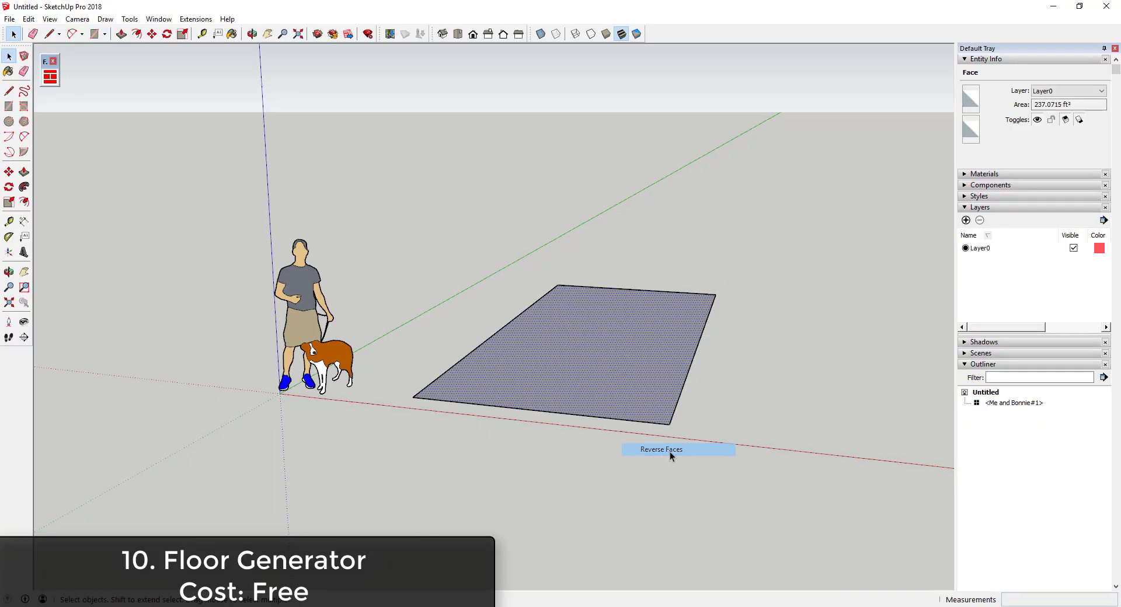
Step: Fill the rectangle with a Floor Generator Tile pattern, using length 1, width 6" and a 1/4" gap width
left_click(52, 78)
left_click(111, 90)
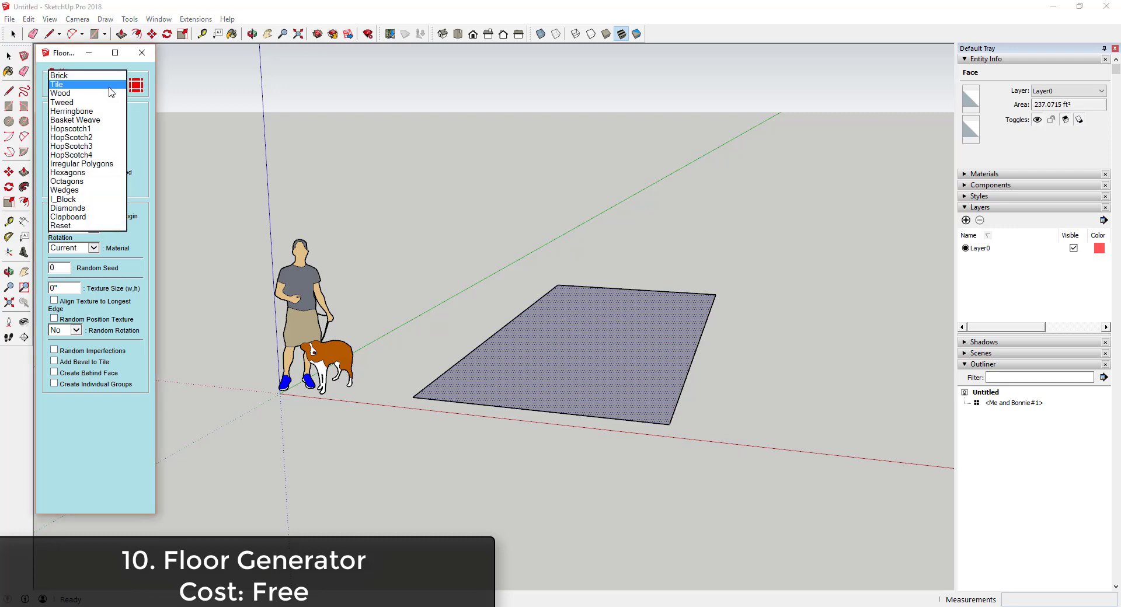
left_click(119, 86)
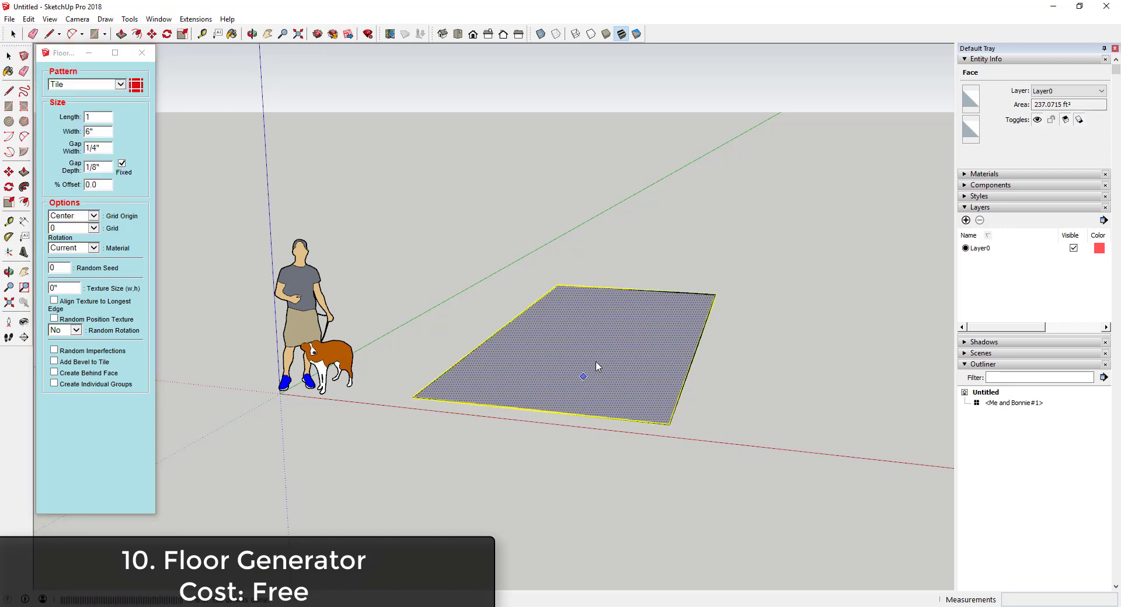
scroll(619, 374, "up", 10)
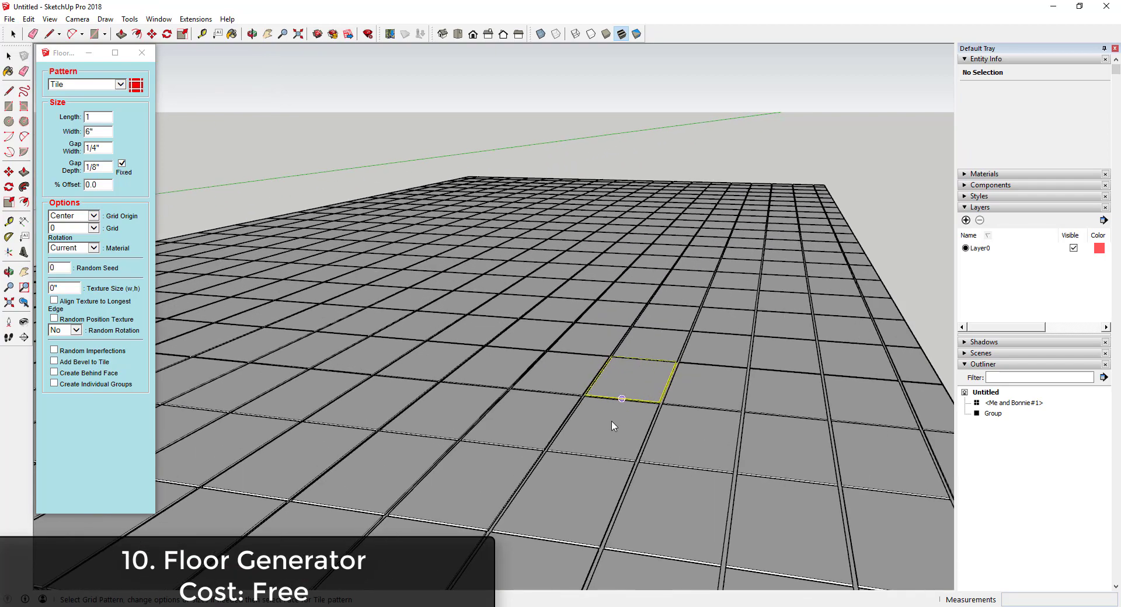
middle_click_drag(616, 400, 583, 451)
scroll(584, 382, "down", 10)
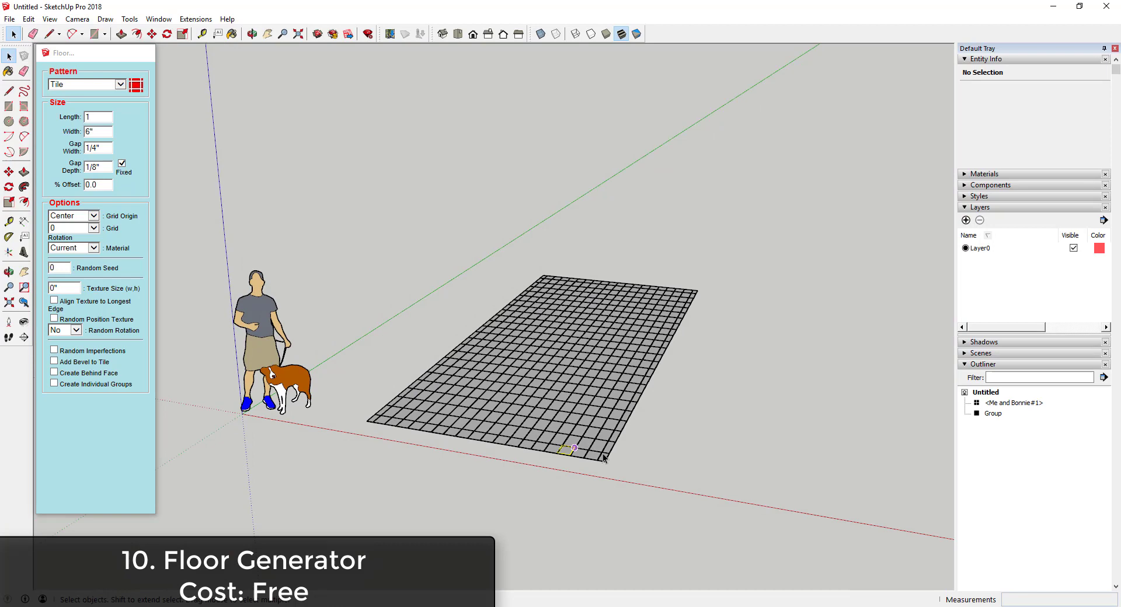
Step: Draw a second rectangle of about 116 sq ft beside the tiled floor and reverse its face
key("r")
left_click(887, 341)
key("space")
right_click(792, 399)
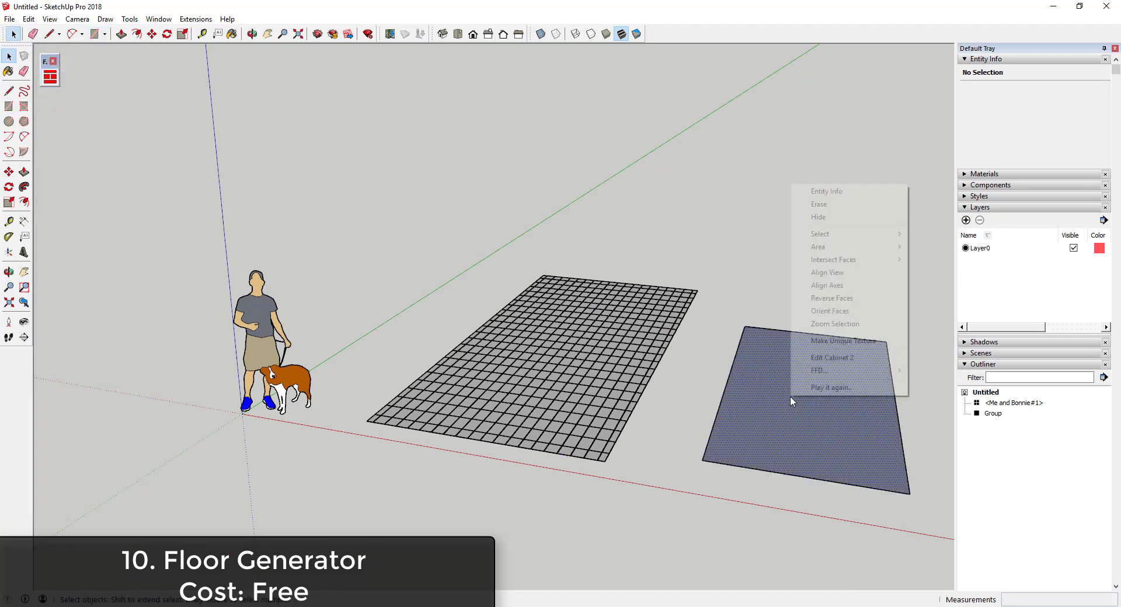
left_click(849, 299)
middle_click_drag(658, 388, 829, 396)
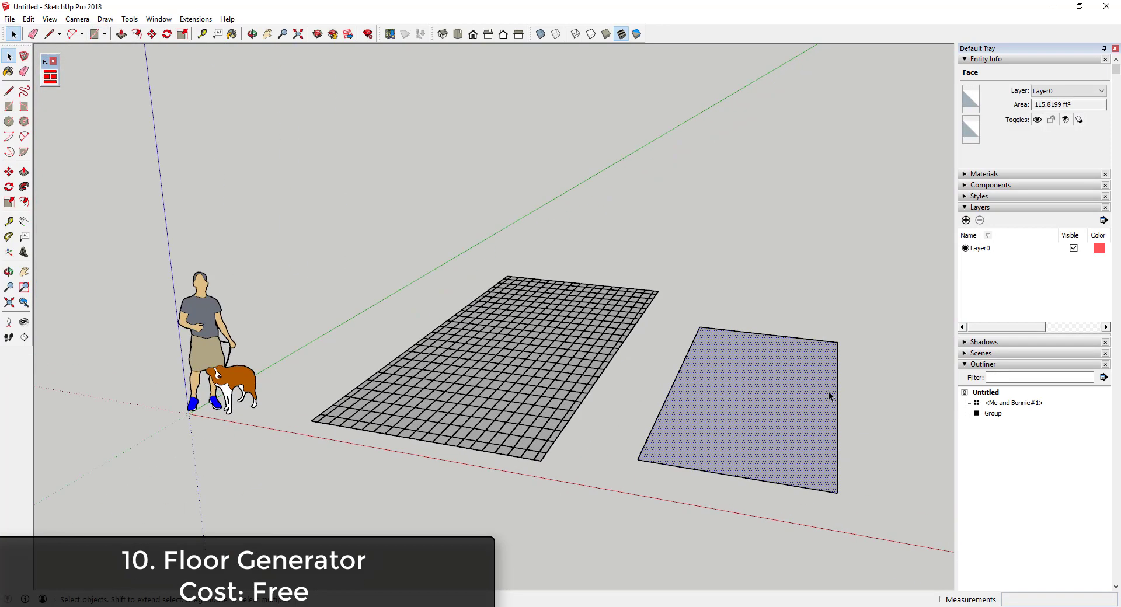
Step: Fill the second rectangle with a Floor Generator Brick pattern, using length 1, width 4", a 1/4" gap width and 50.0% offset
left_click(42, 63)
left_click(82, 85)
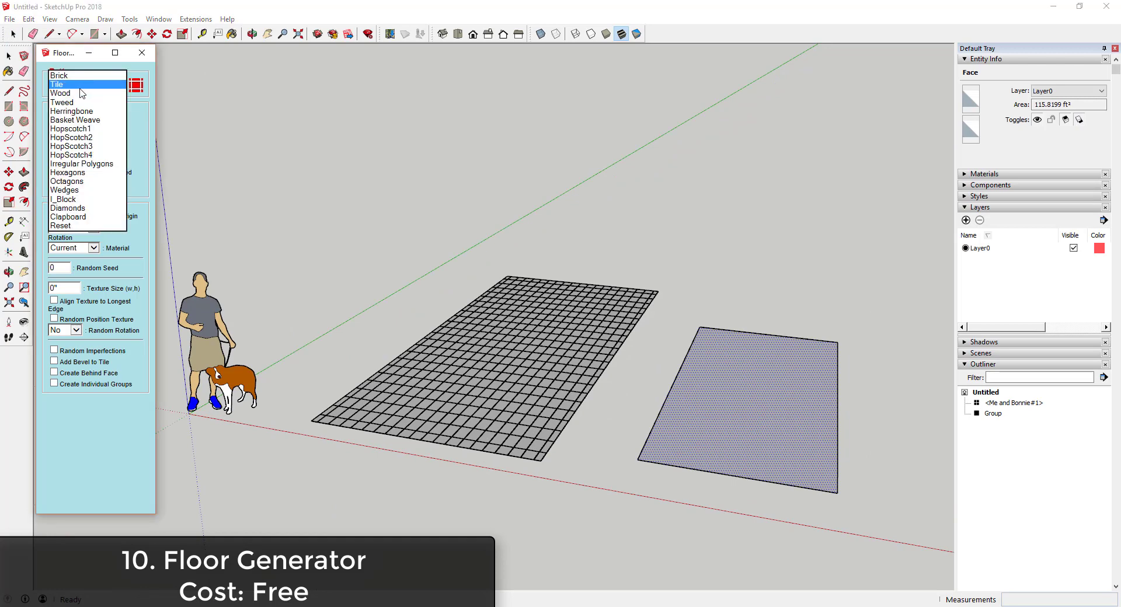
left_click(64, 76)
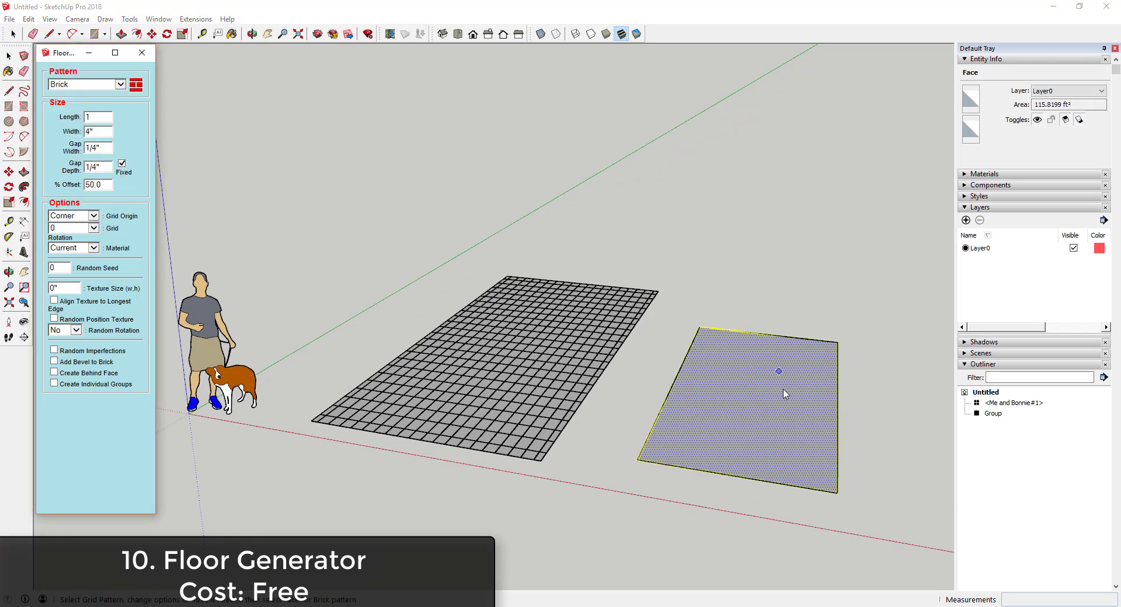
left_click(763, 422)
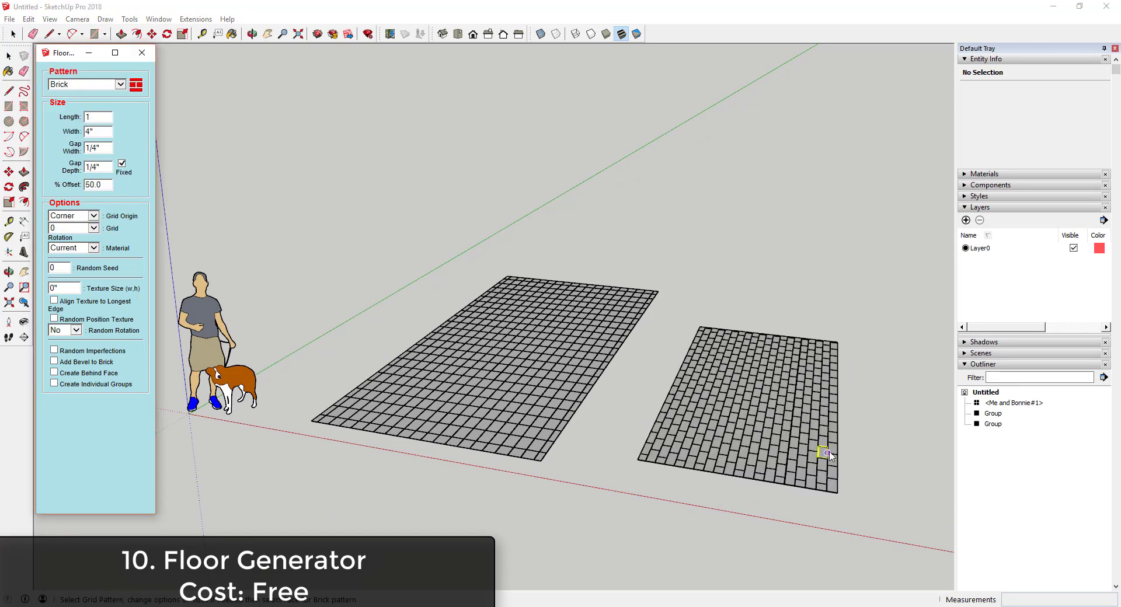
middle_click_drag(819, 453, 821, 390)
scroll(733, 394, "up", 8)
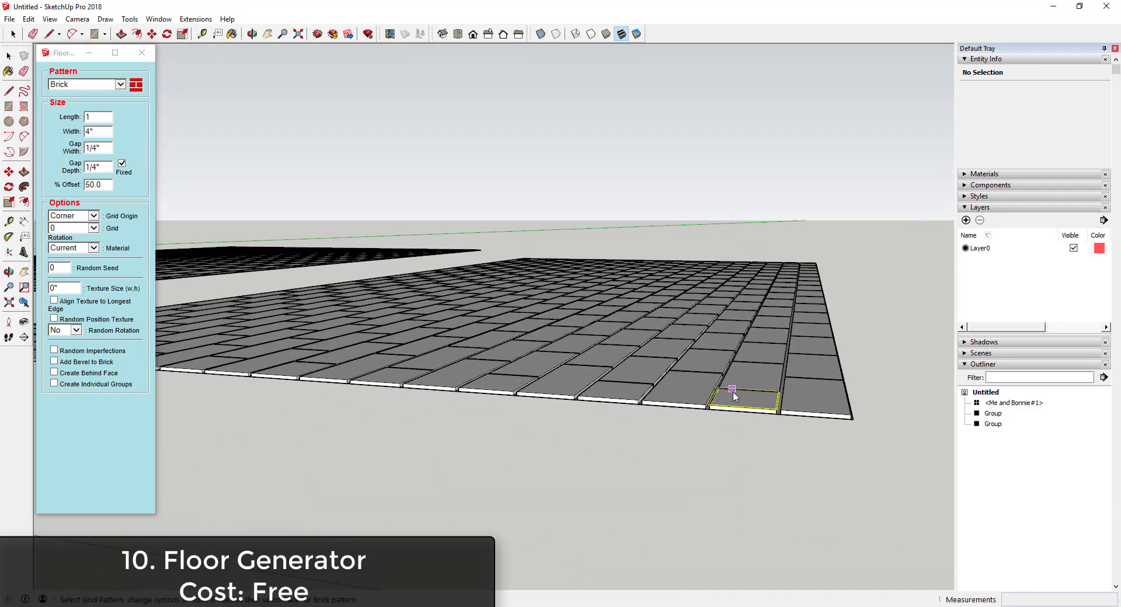
middle_click_drag(735, 401, 693, 442)
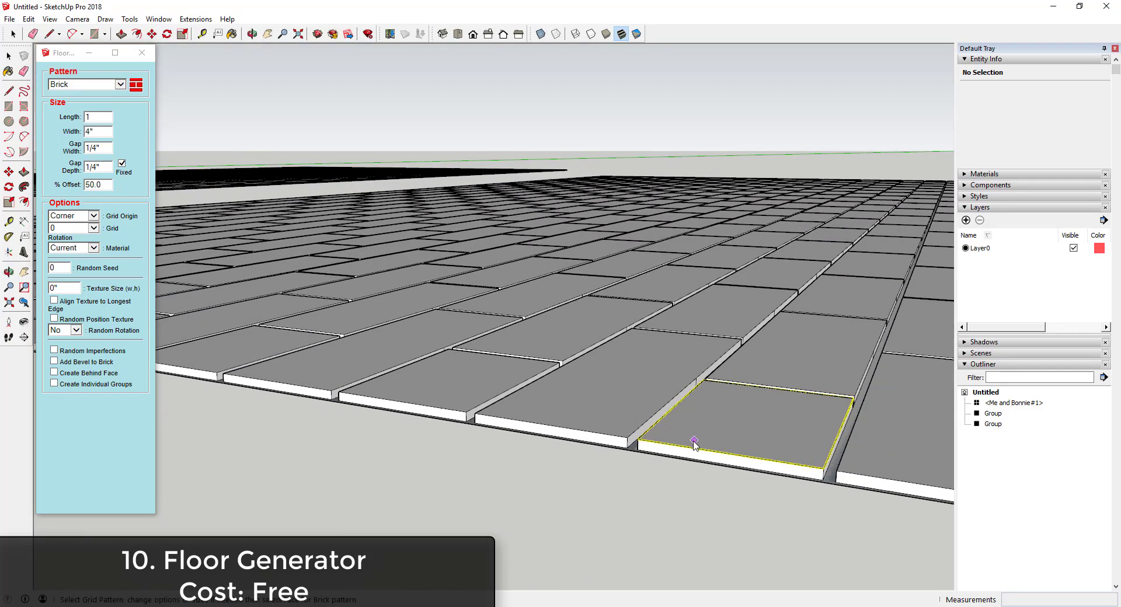
Step: Draw a circle of about 26 sq ft on the ground beside the brick floor and reverse its face
scroll(671, 428, "down", 10)
middle_click_drag(649, 412, 612, 448)
key("c")
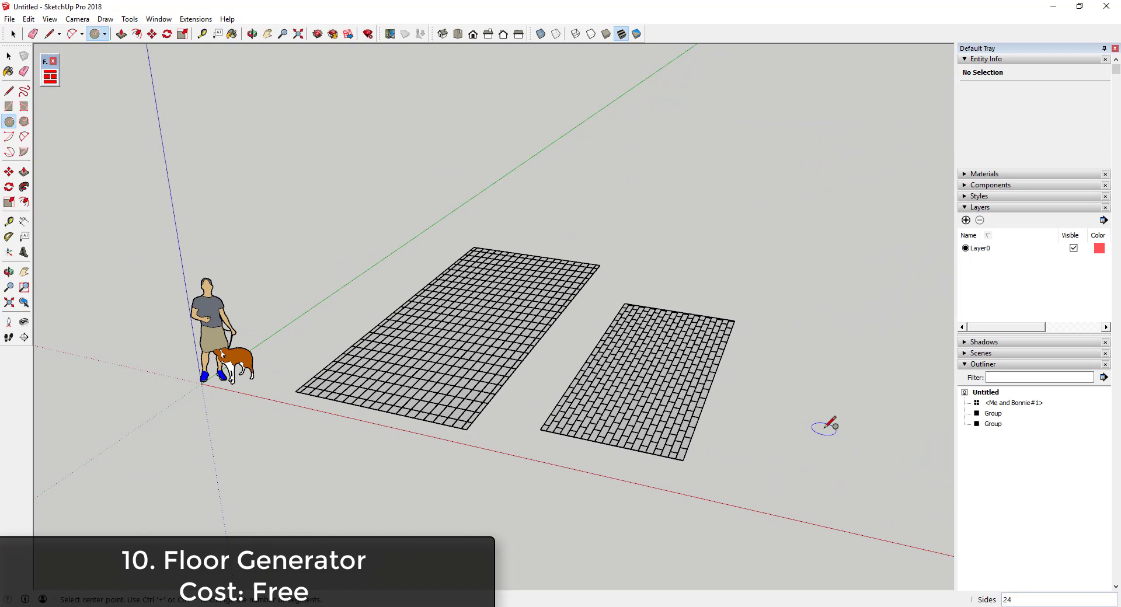
left_click(885, 433)
key("space")
right_click(840, 442)
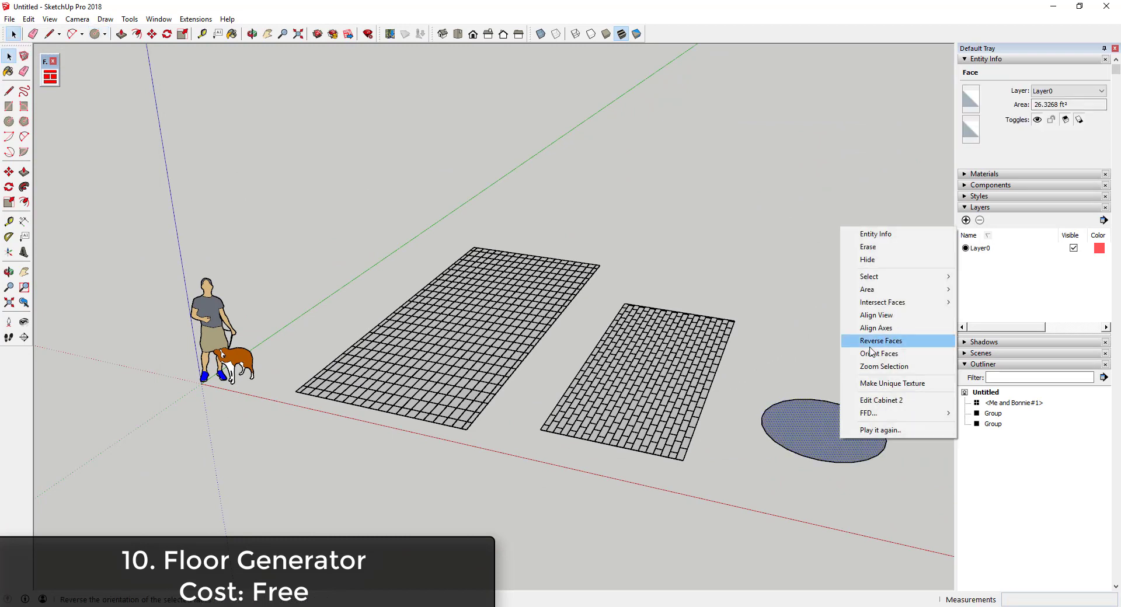
left_click(861, 343)
Step: Fill the circle with a Floor Generator Diamonds pattern, using side length 1, a 1/2" gap width and a 1/4" gap depth
left_click(50, 76)
left_click(84, 91)
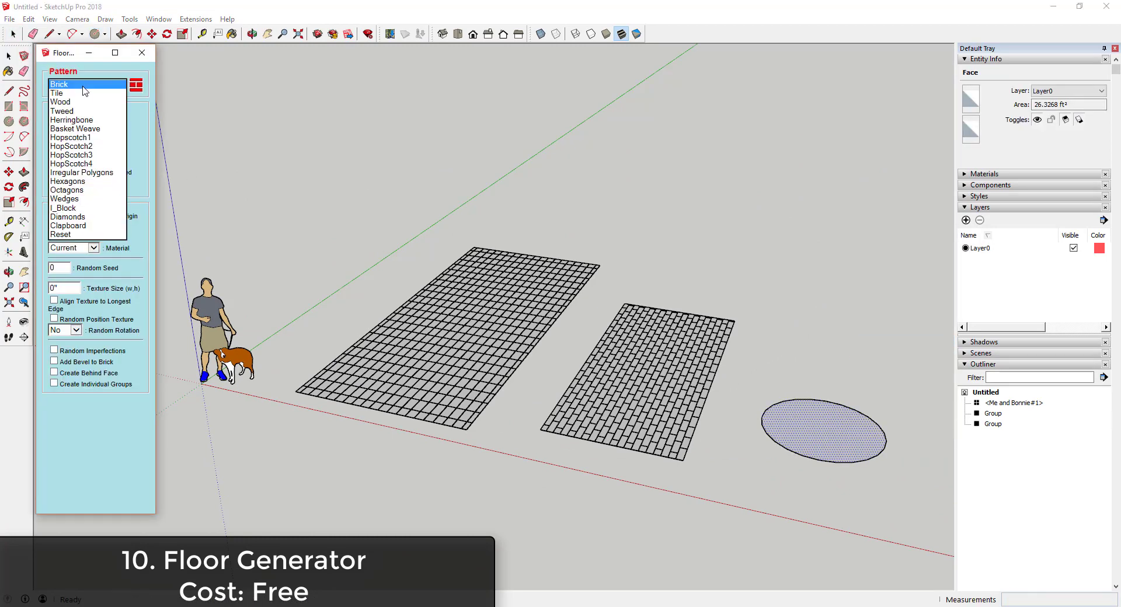
left_click(67, 181)
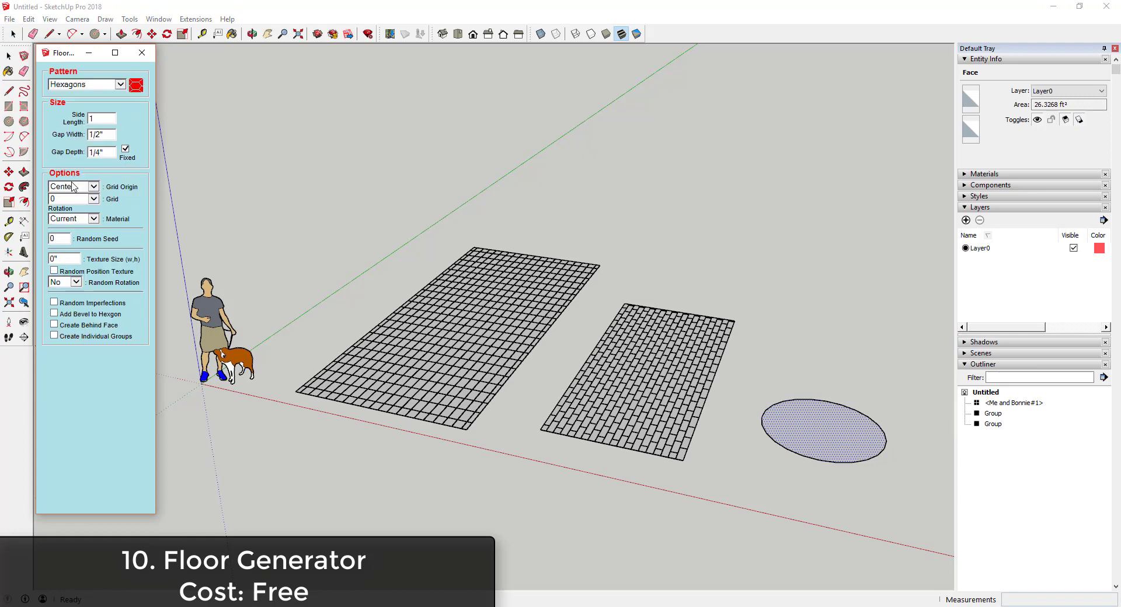
left_click(84, 88)
left_click(78, 150)
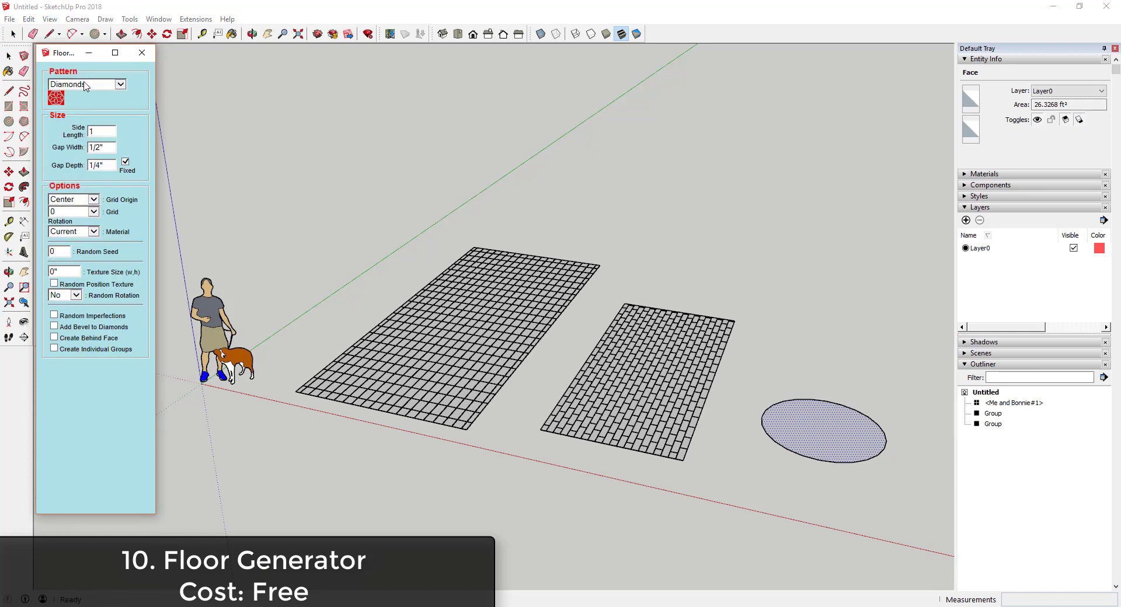
left_click(822, 450)
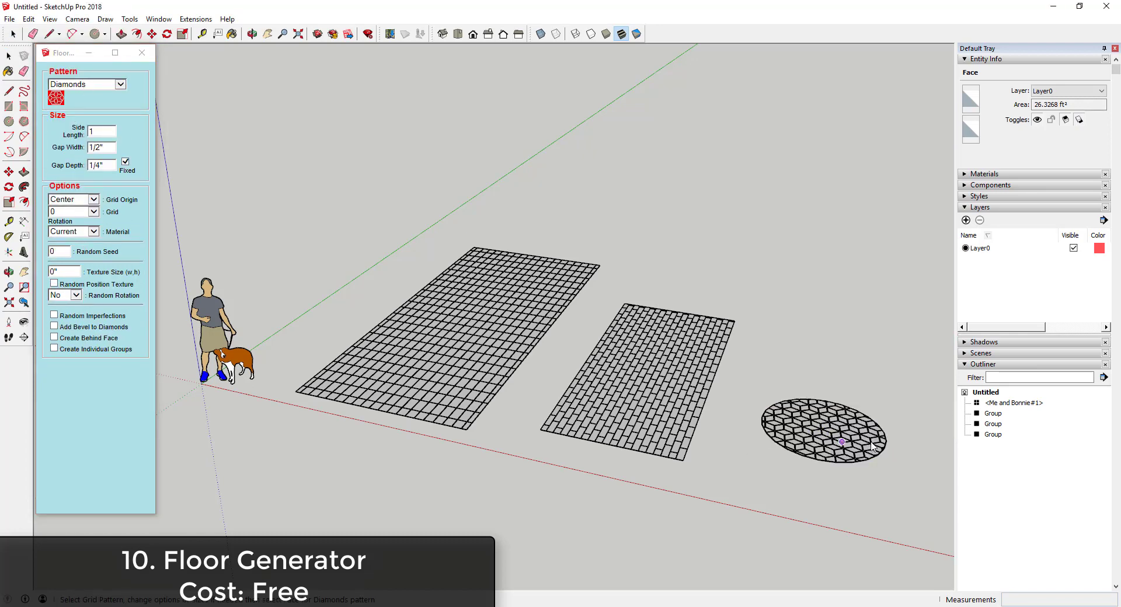
scroll(823, 453, "up", 6)
middle_click_drag(770, 467, 840, 417)
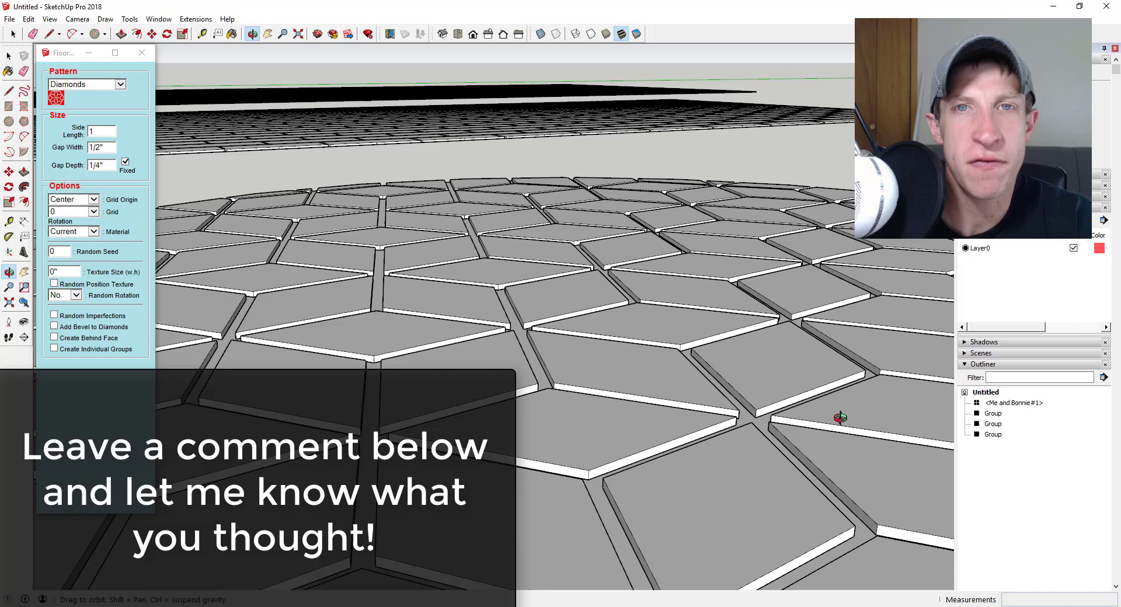